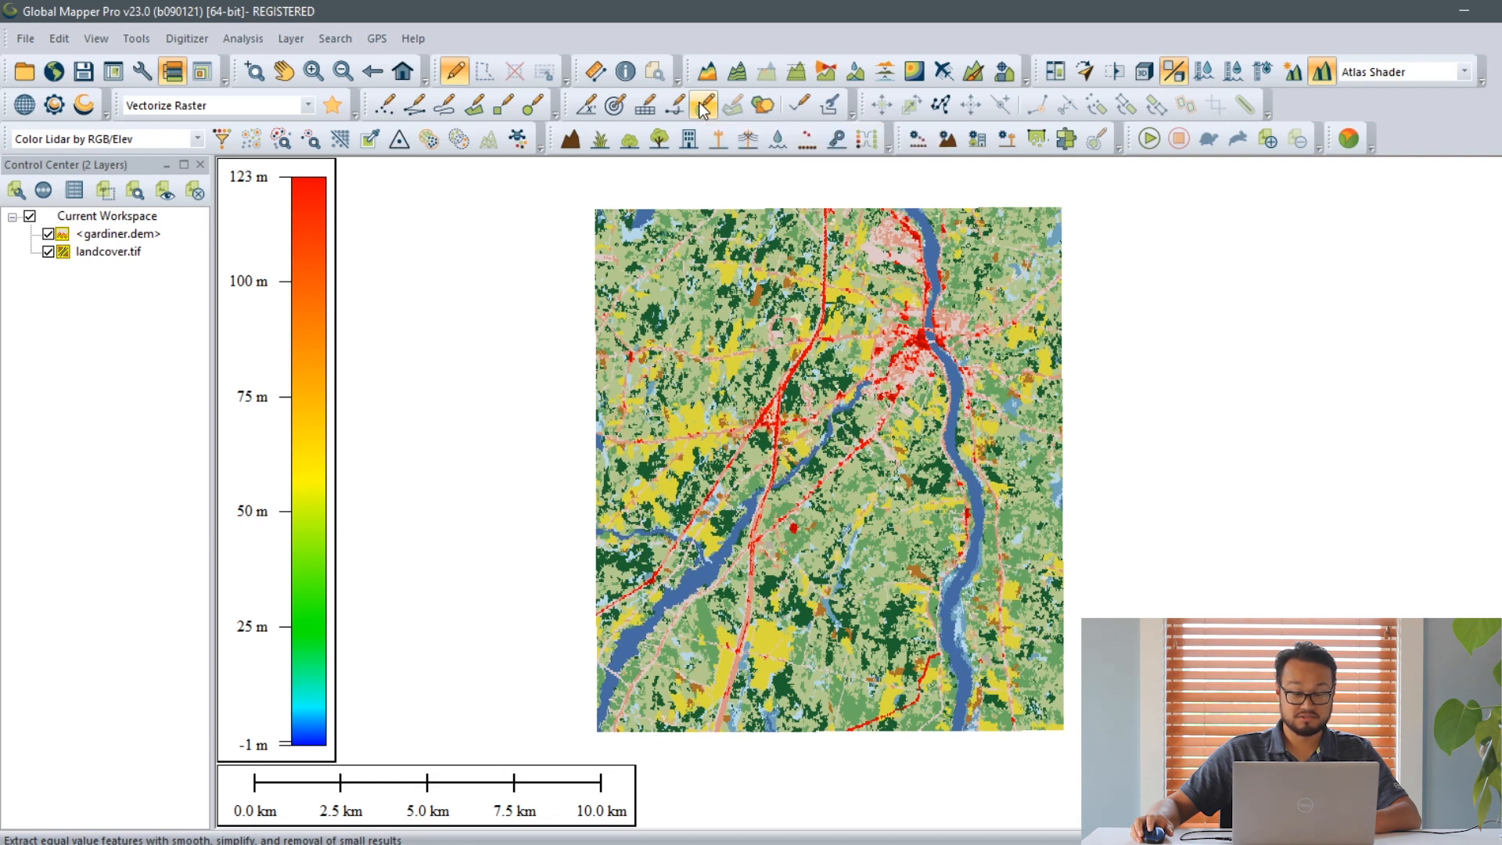
# Step: Start vectorizing the raster data with only the landcover.tif layer included
pyautogui.click(700, 103)
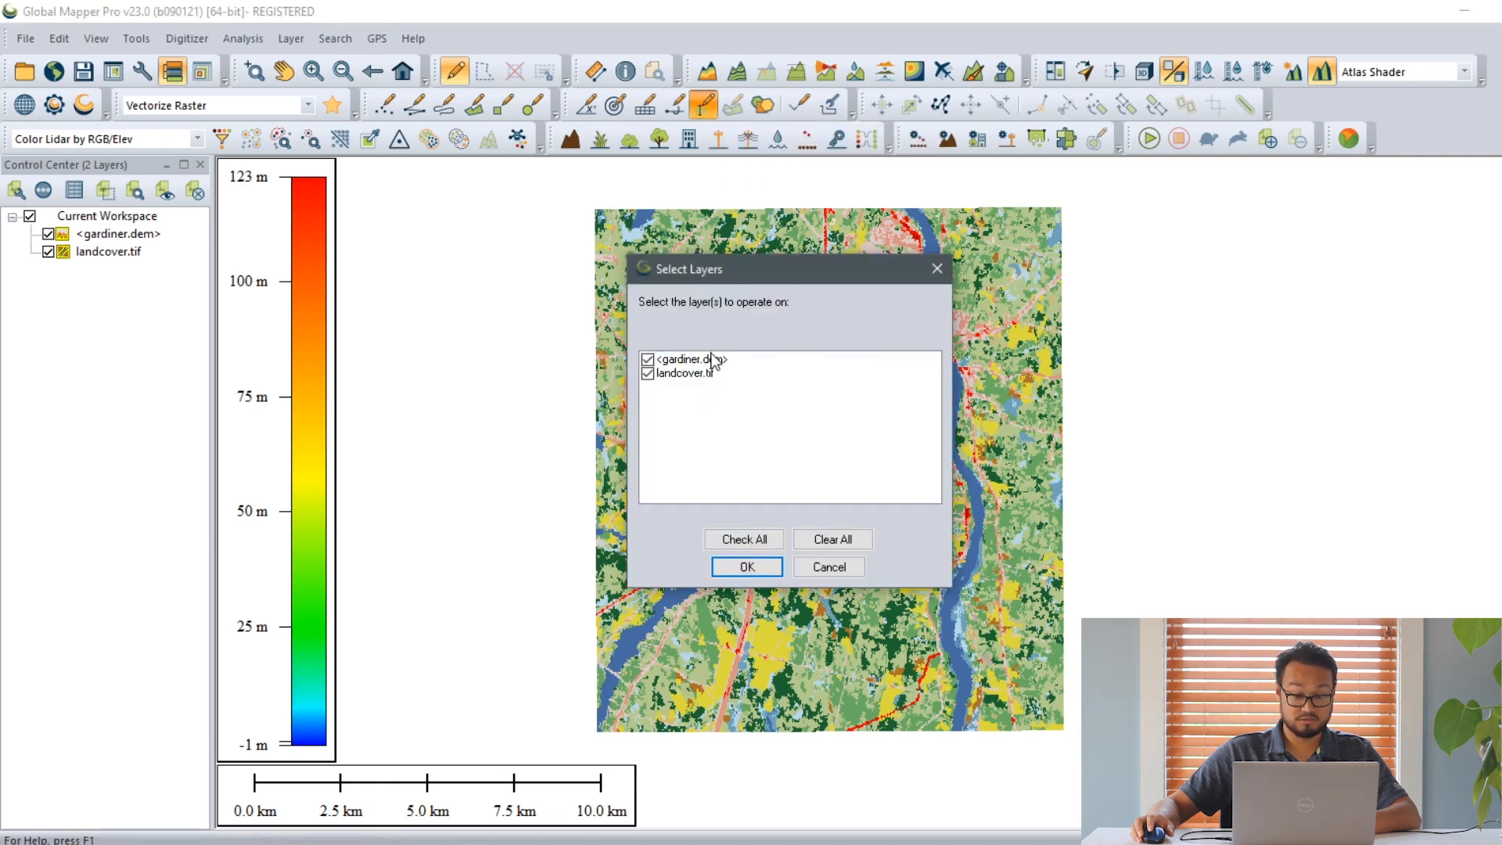
pyautogui.click(648, 360)
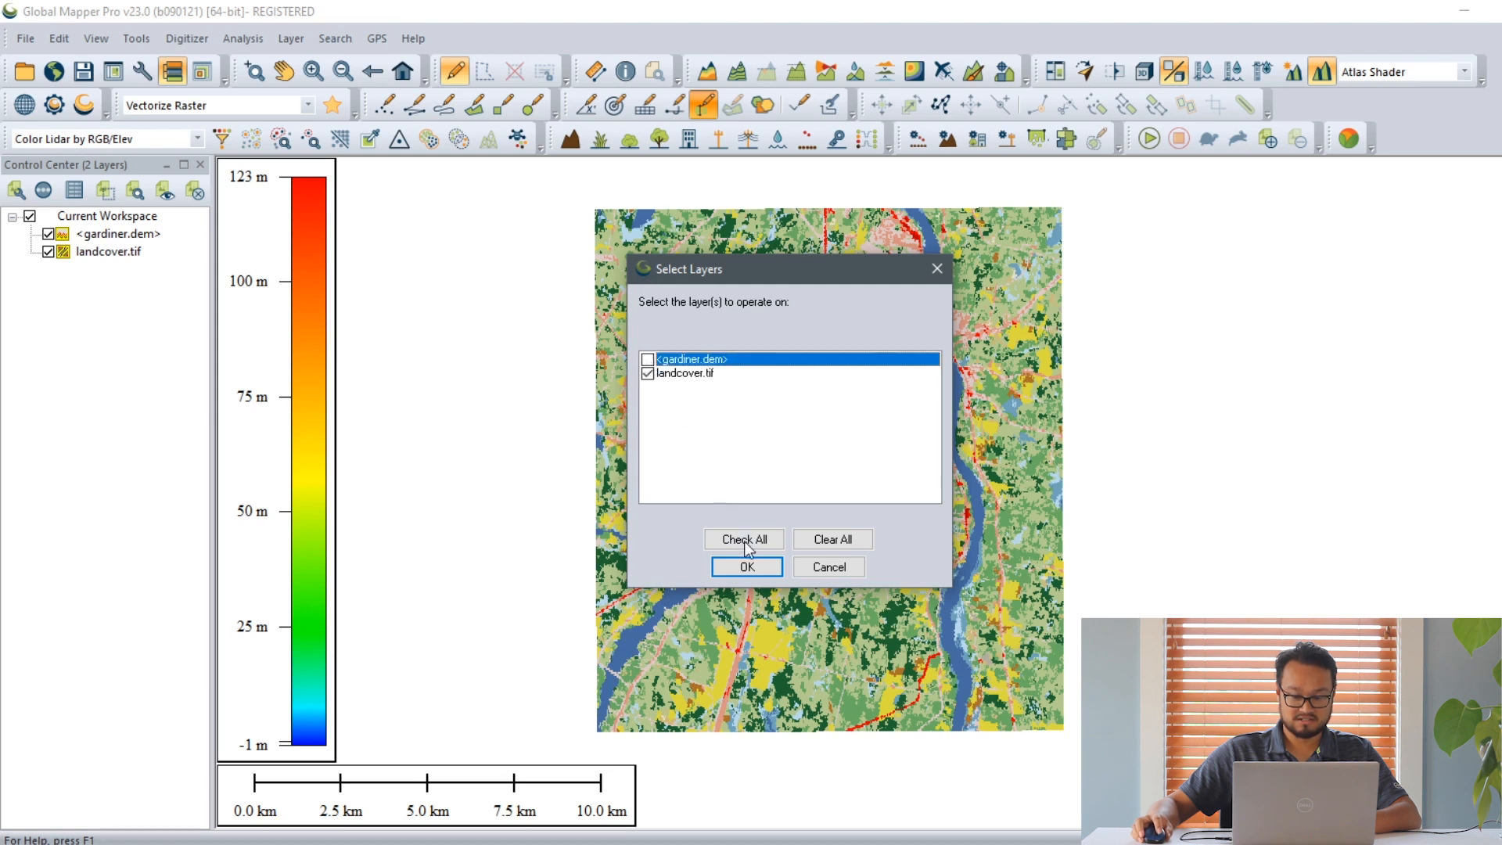
pyautogui.click(748, 570)
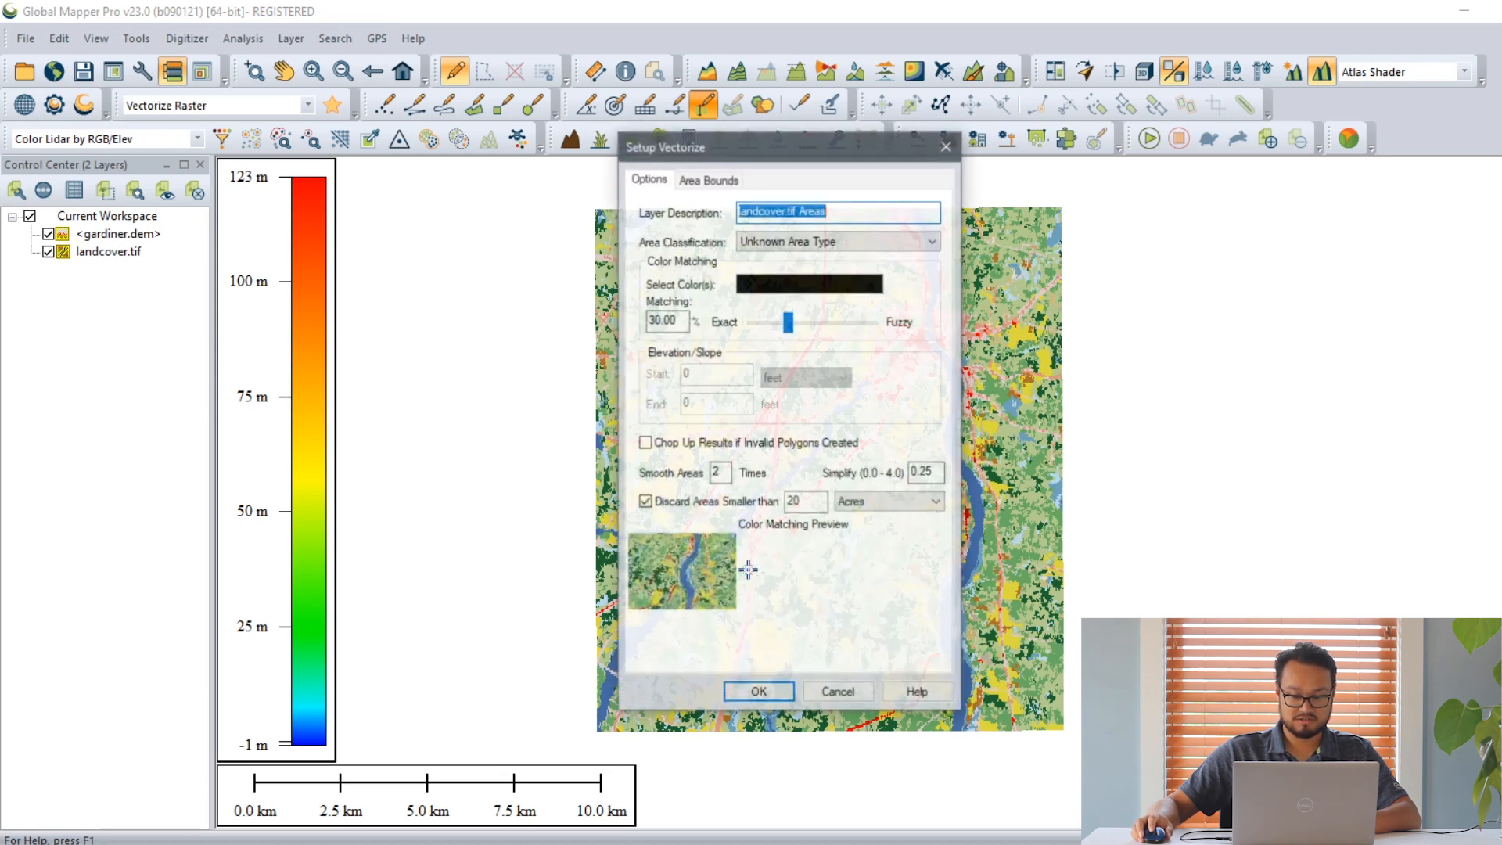
# Step: Name the vectorized output layer "Water Areas"
pyautogui.moveTo(759, 134); pyautogui.dragTo(420, 159)
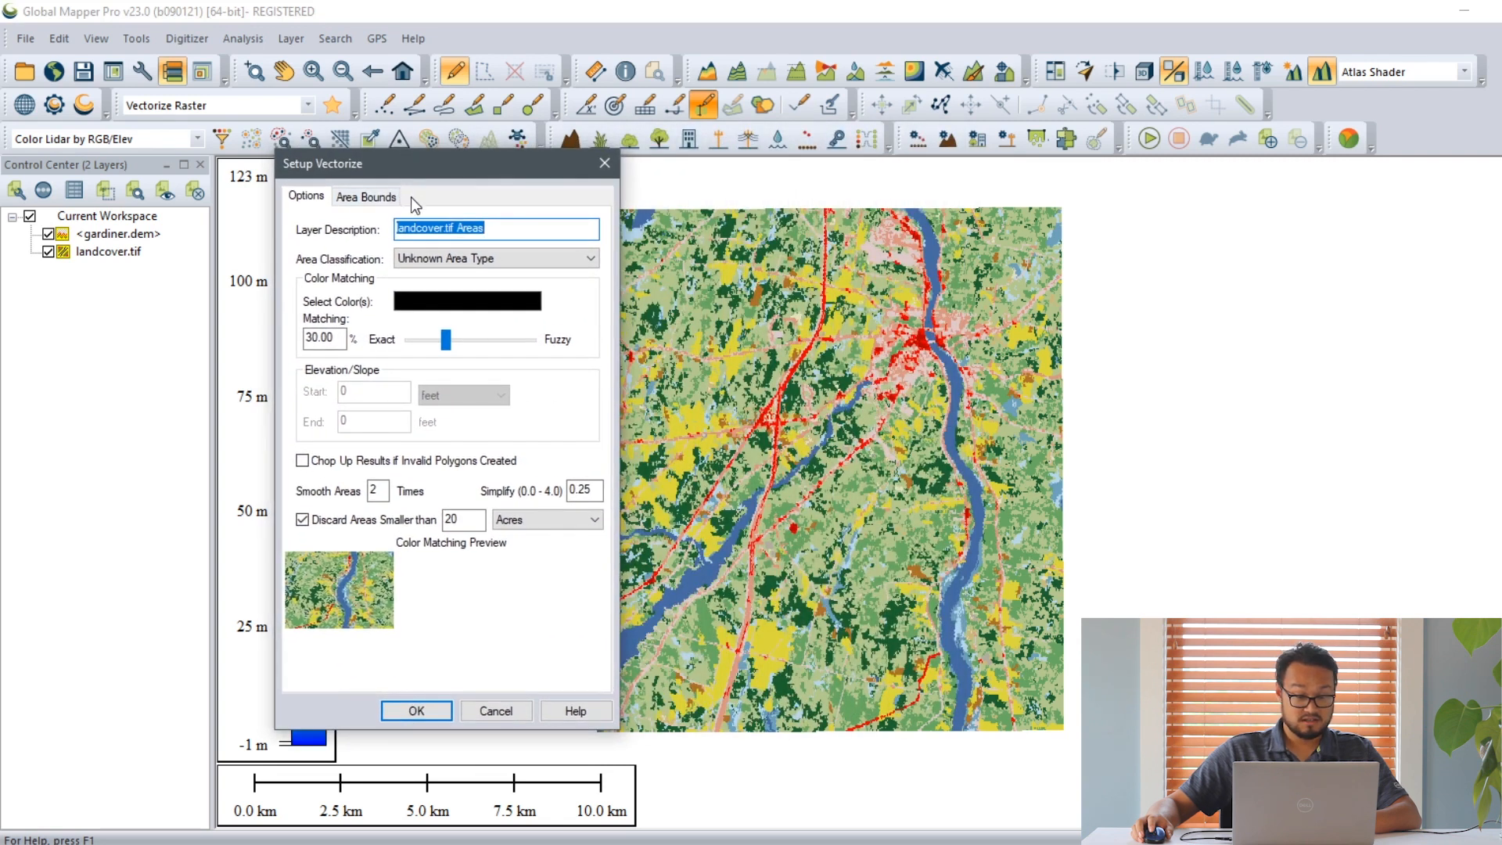
pyautogui.click(497, 228)
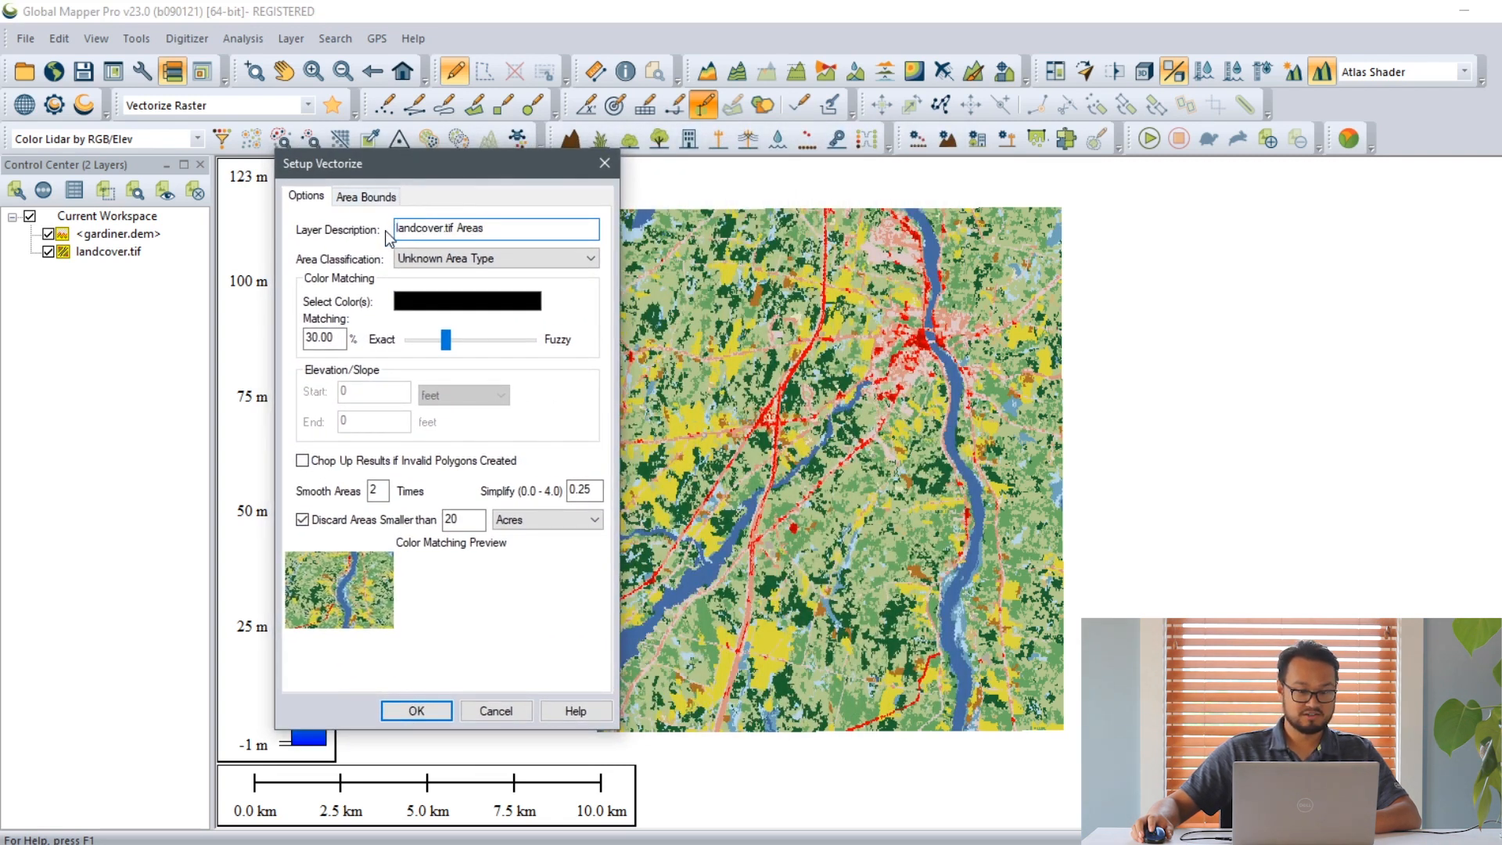
pyautogui.moveTo(497, 228); pyautogui.dragTo(370, 222)
pyautogui.write('Water')
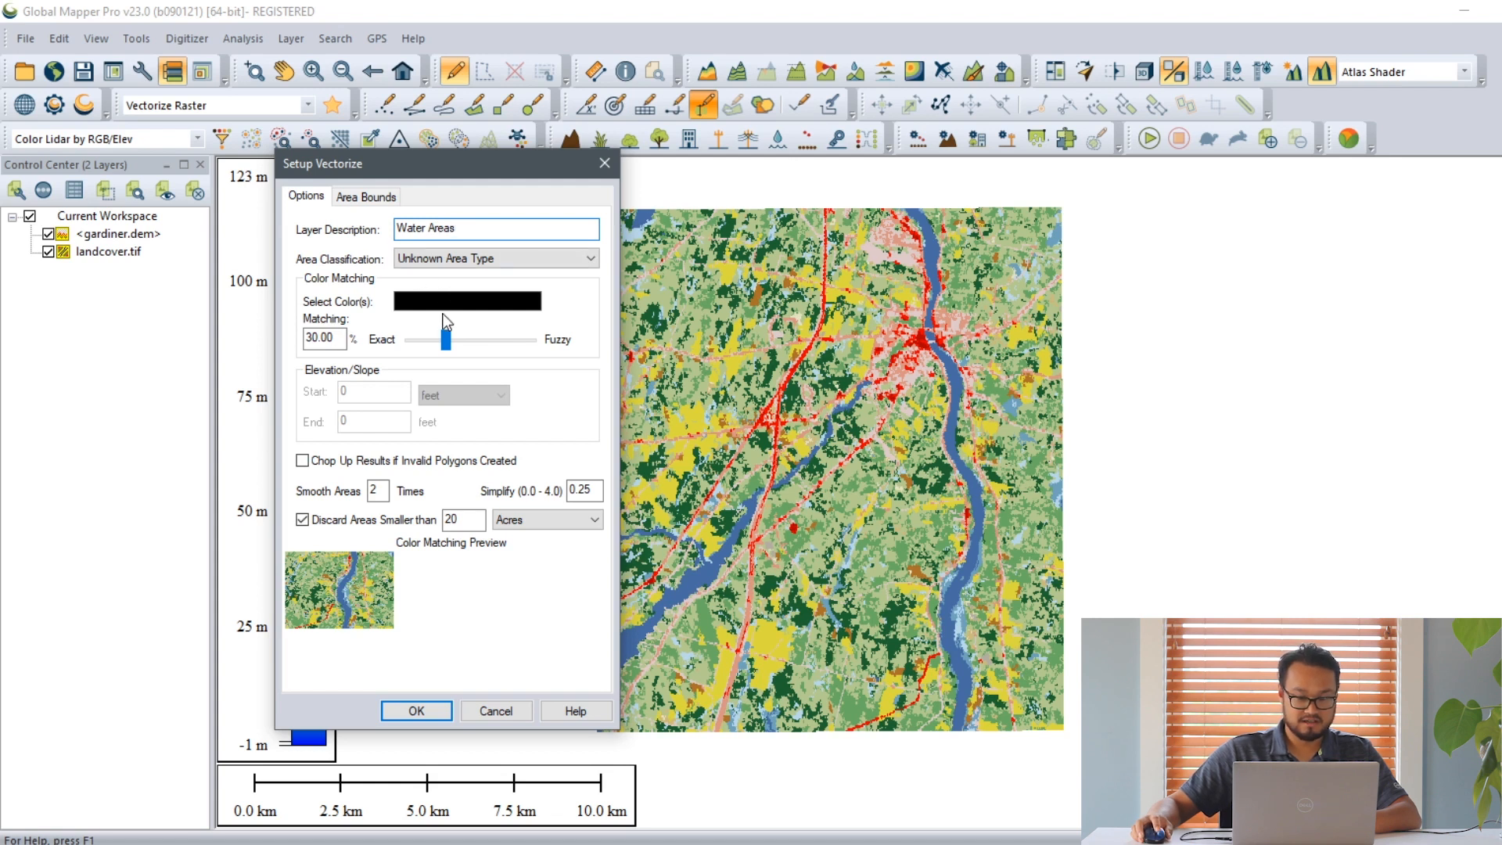
# Step: Choose the Open Water palette color, RGB(71, 107, 161), as the color to match
pyautogui.click(467, 305)
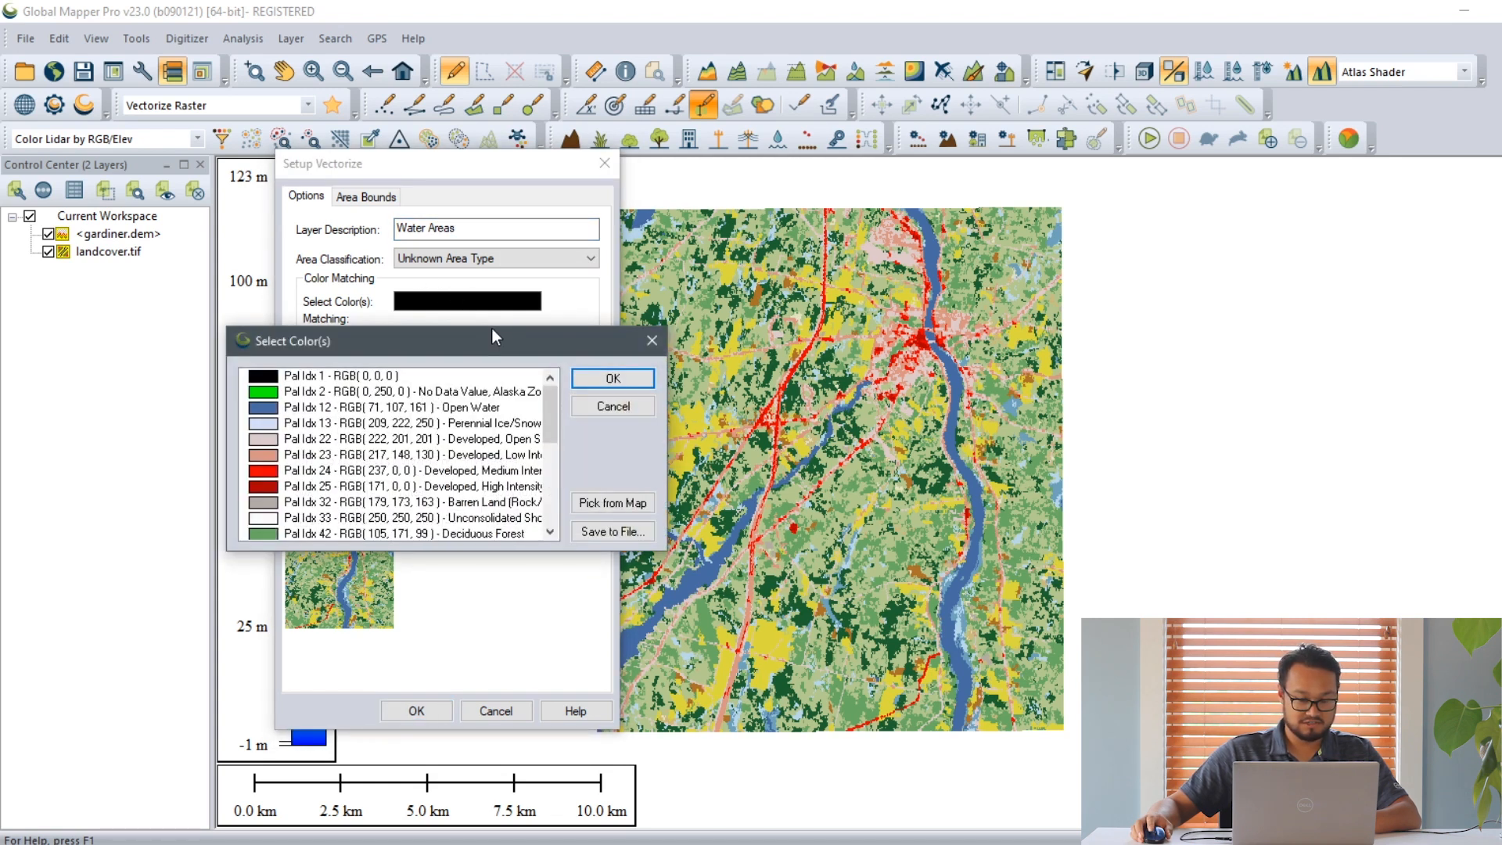
pyautogui.moveTo(491, 334); pyautogui.dragTo(472, 338)
pyautogui.moveTo(532, 399)
pyautogui.mouseDown()
pyautogui.moveTo(537, 481)
pyautogui.moveTo(532, 391)
pyautogui.mouseUp()
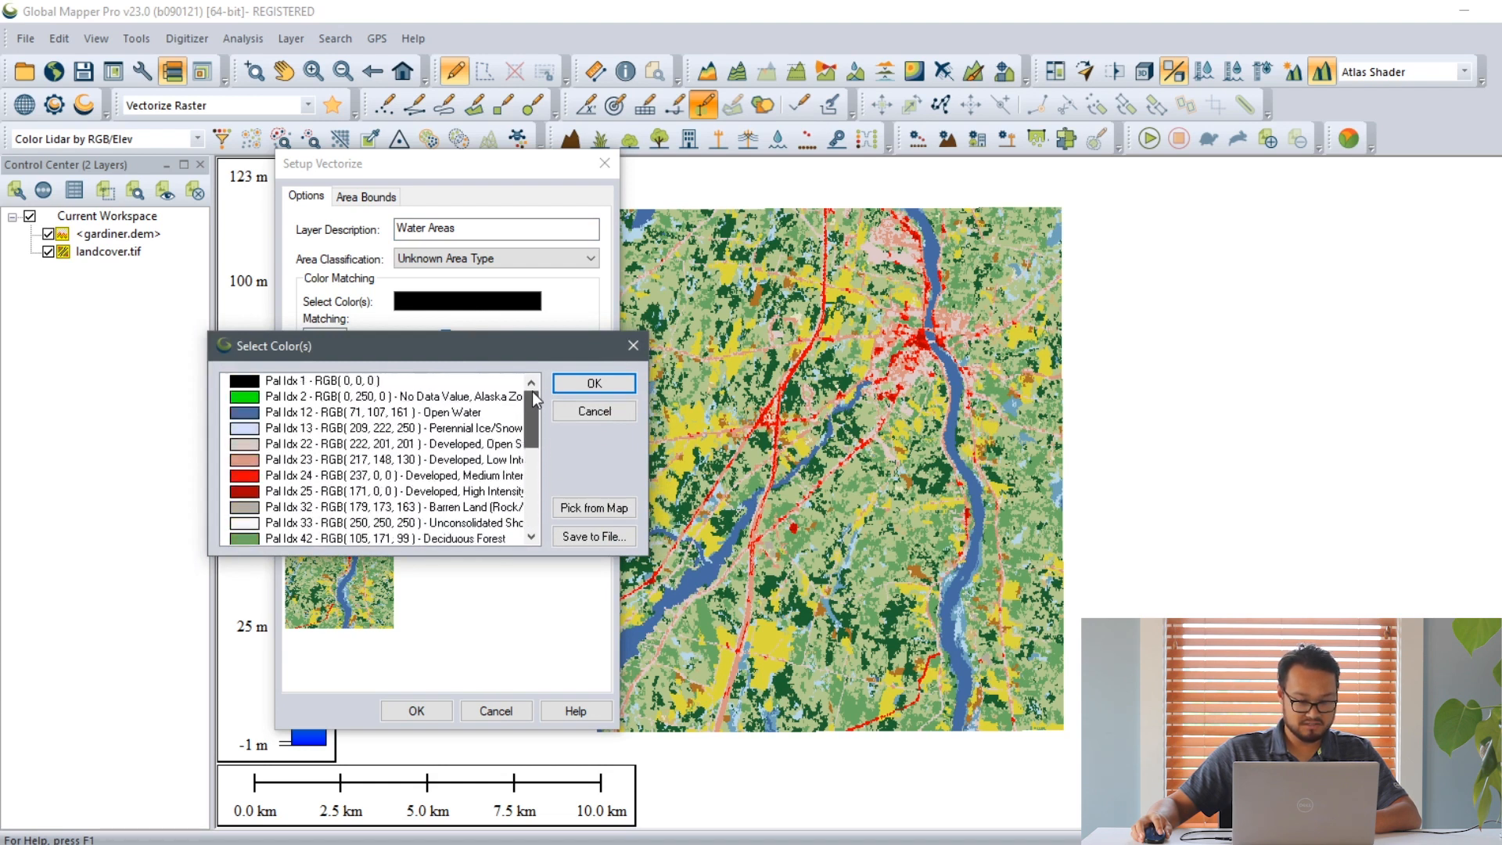
pyautogui.click(374, 412)
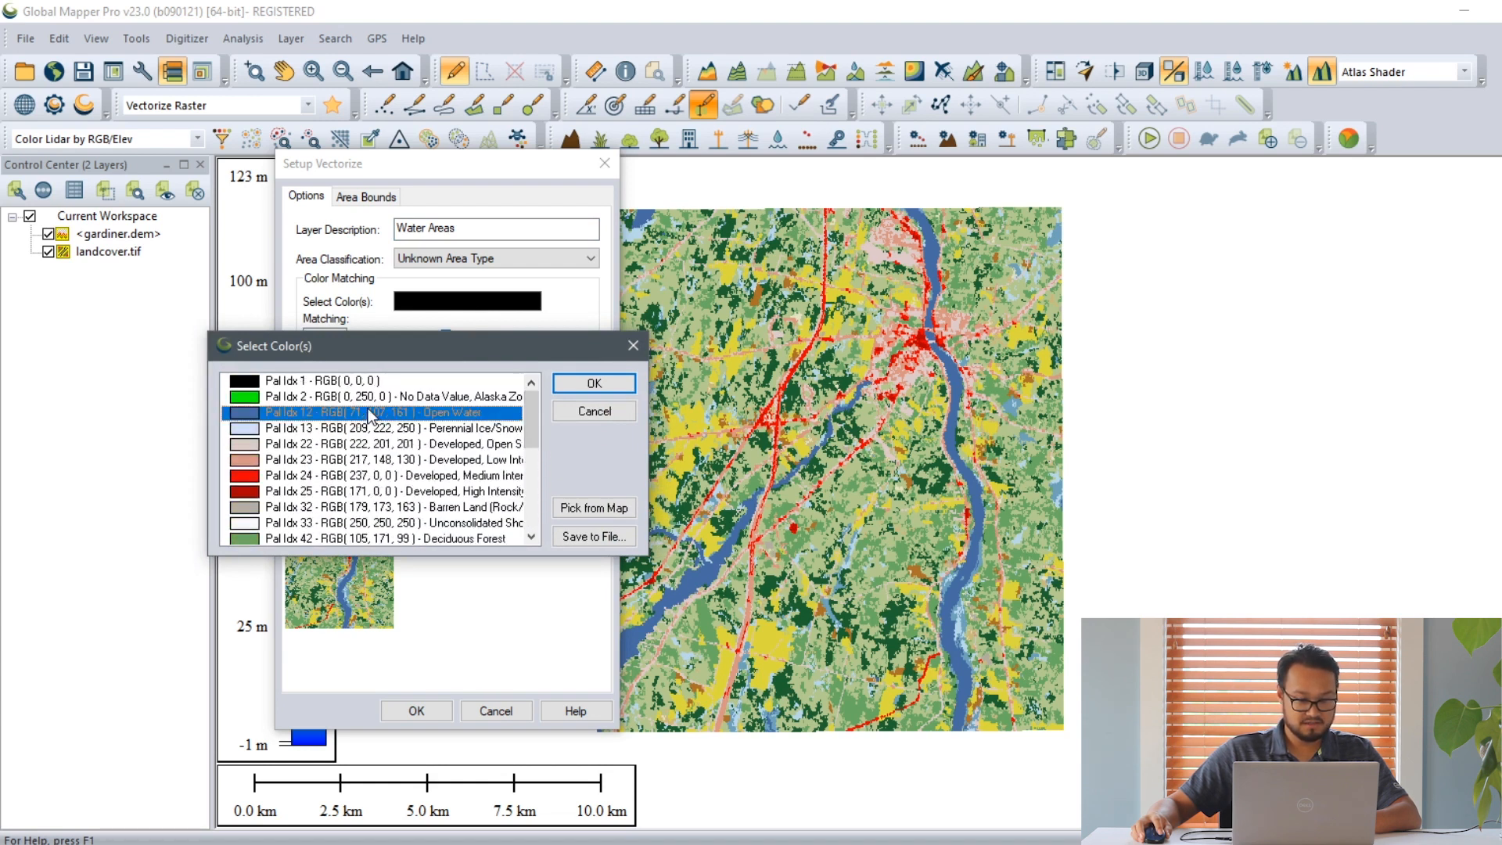
pyautogui.click(580, 383)
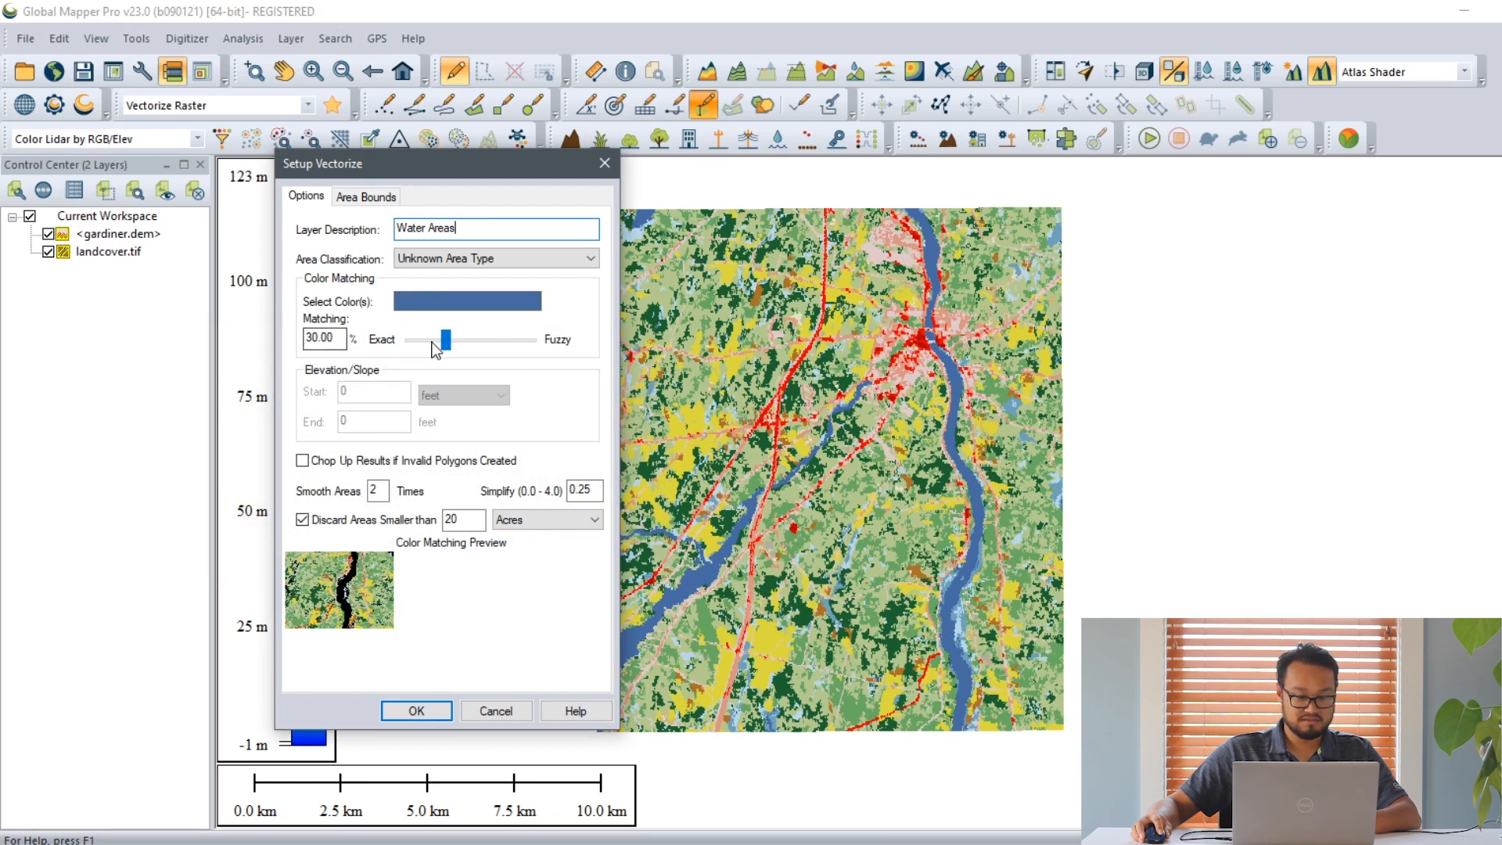
# Step: Try a looser color matching of 48%, check it in the enlarged preview, and set the matching to 25%
pyautogui.moveTo(449, 347); pyautogui.dragTo(469, 346)
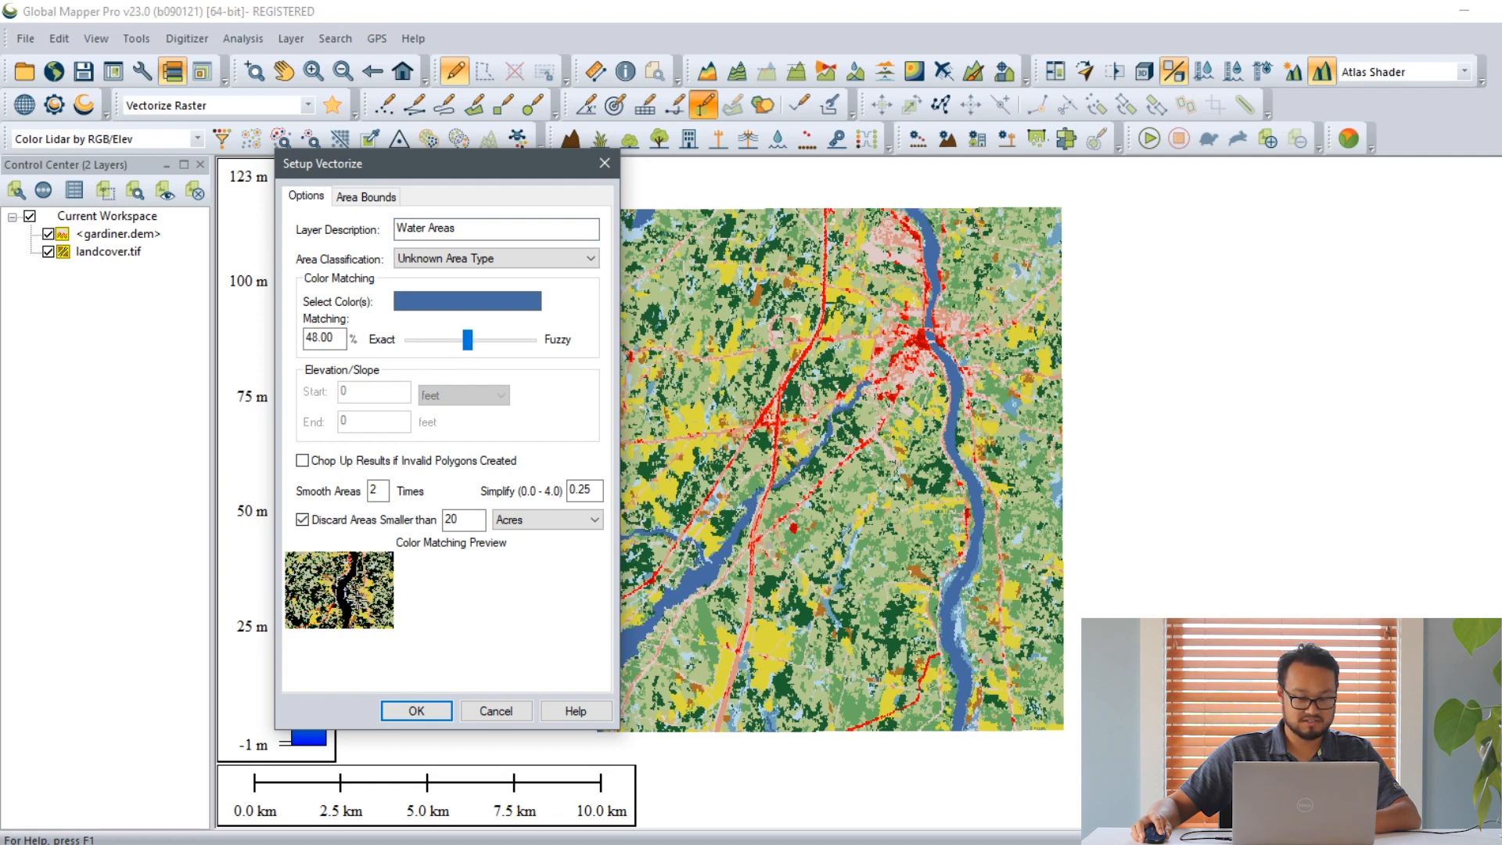
pyautogui.scroll(4, 356, 601)
pyautogui.scroll(-1, 407, 610)
pyautogui.scroll(-2, 410, 608)
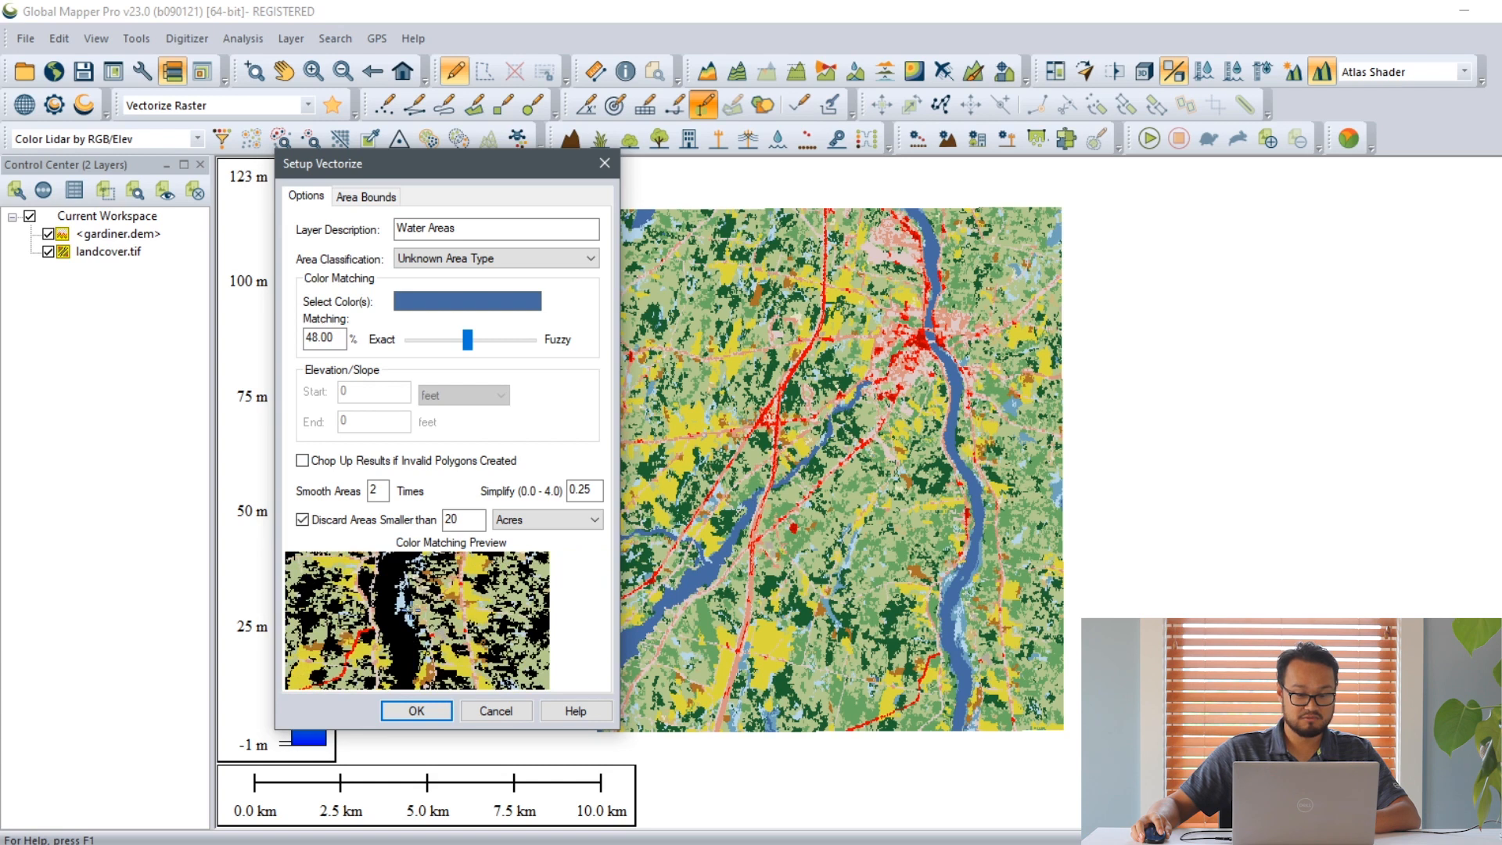
pyautogui.moveTo(473, 342); pyautogui.dragTo(441, 349)
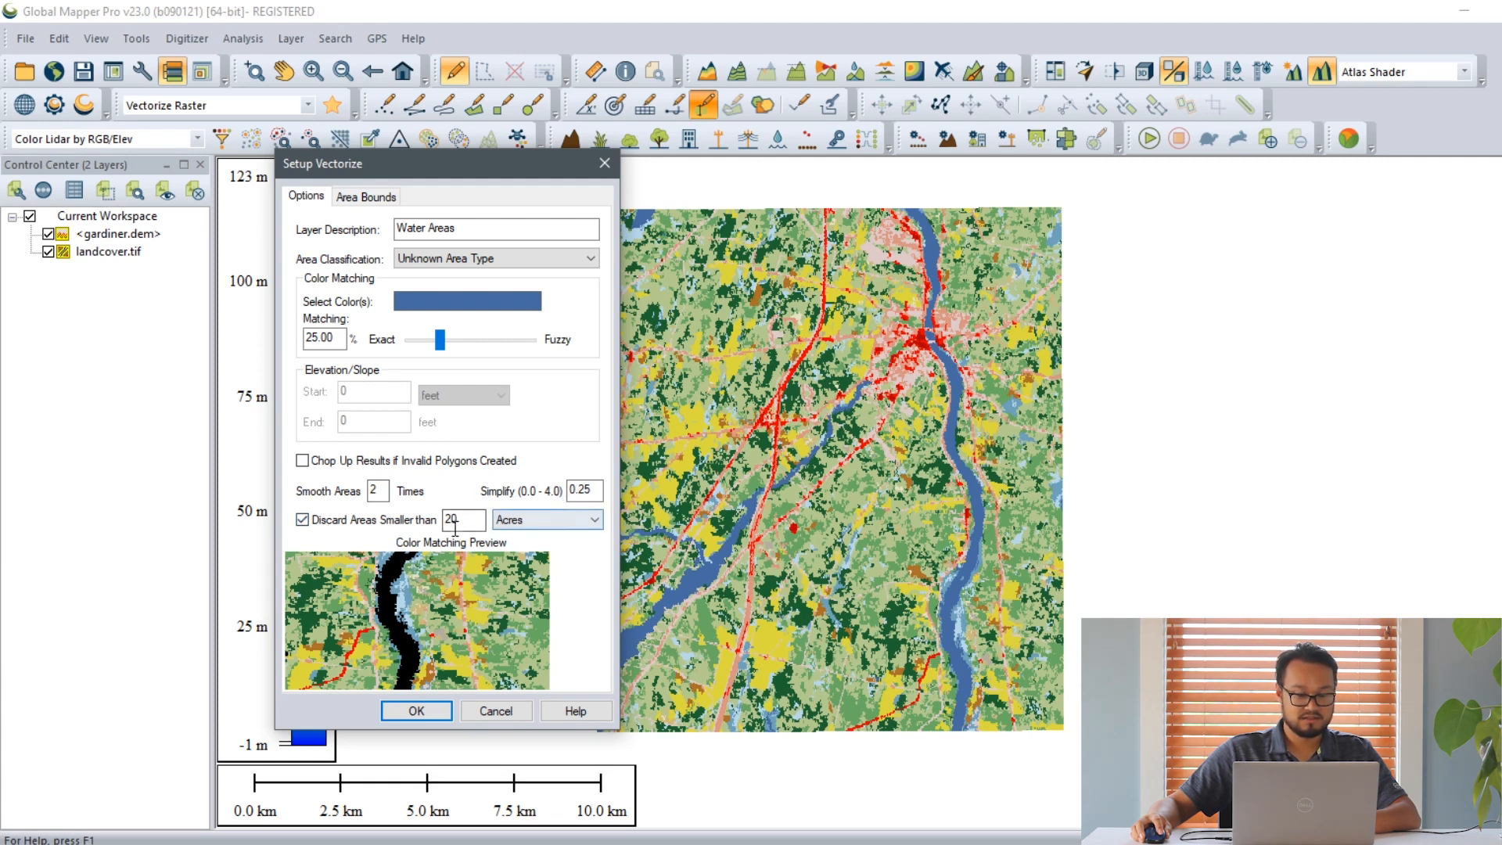
# Step: Discard areas smaller than 30 acres and generate the water area polygons
pyautogui.moveTo(468, 520); pyautogui.dragTo(419, 529)
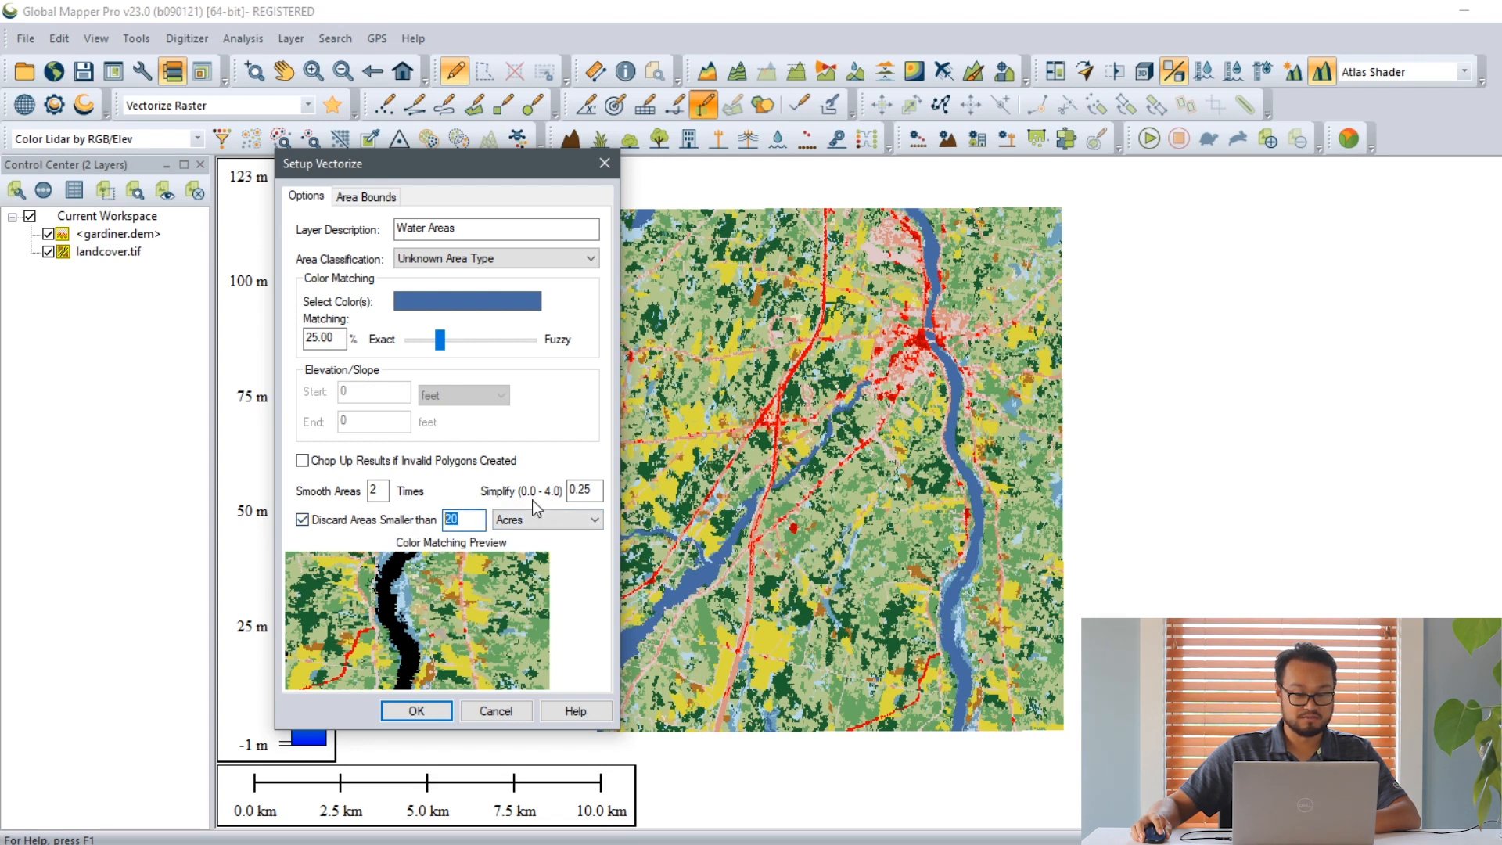
pyautogui.write('30')
pyautogui.click(416, 712)
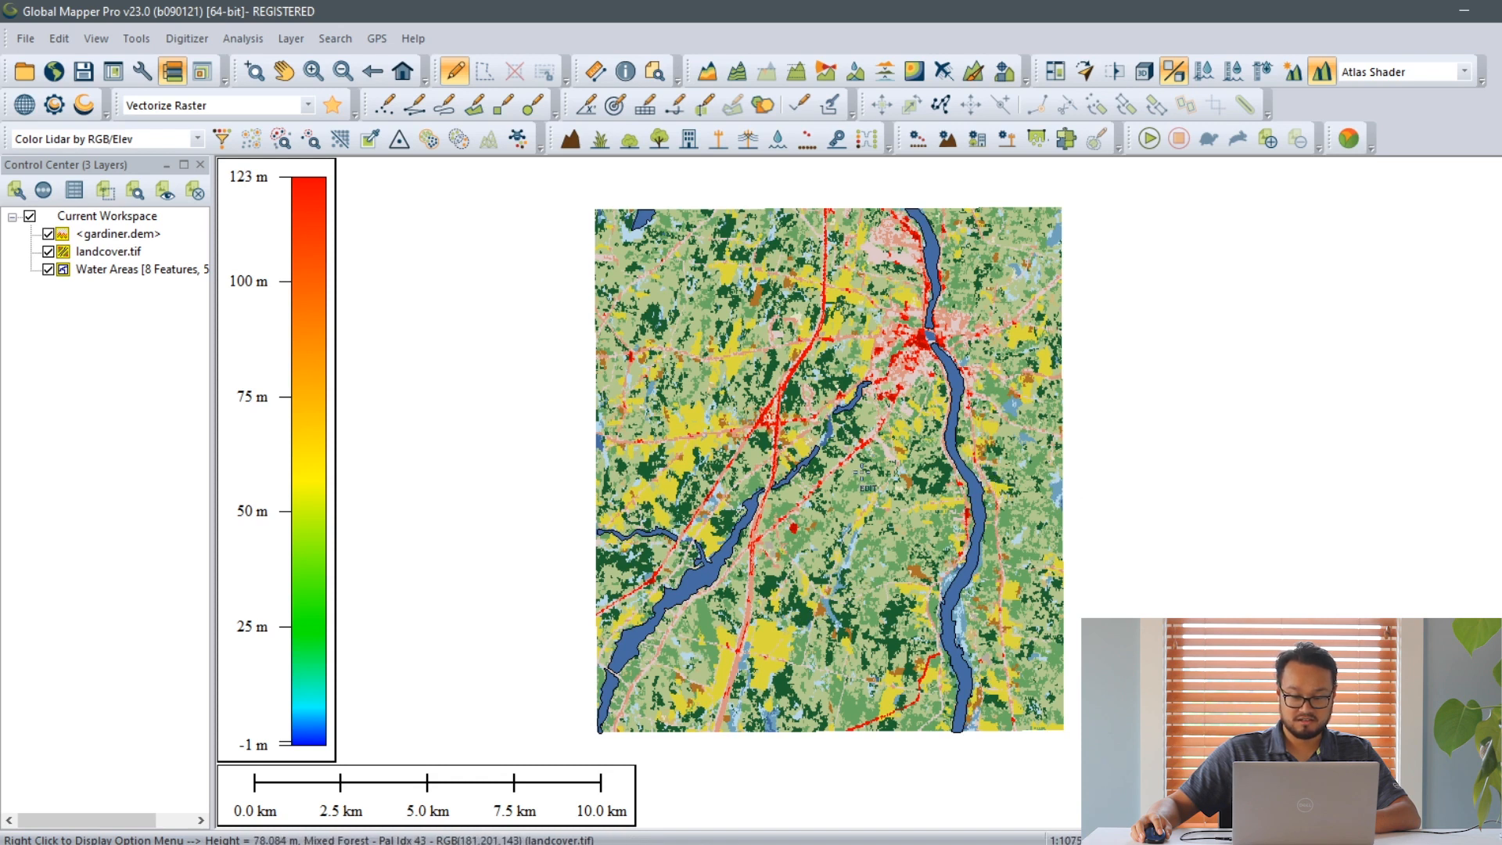
# Step: Examine how closely the generated water polygons follow the rivers in the land cover raster, including any gaps along the channels
pyautogui.scroll(1, 979, 480)
pyautogui.scroll(3, 981, 481)
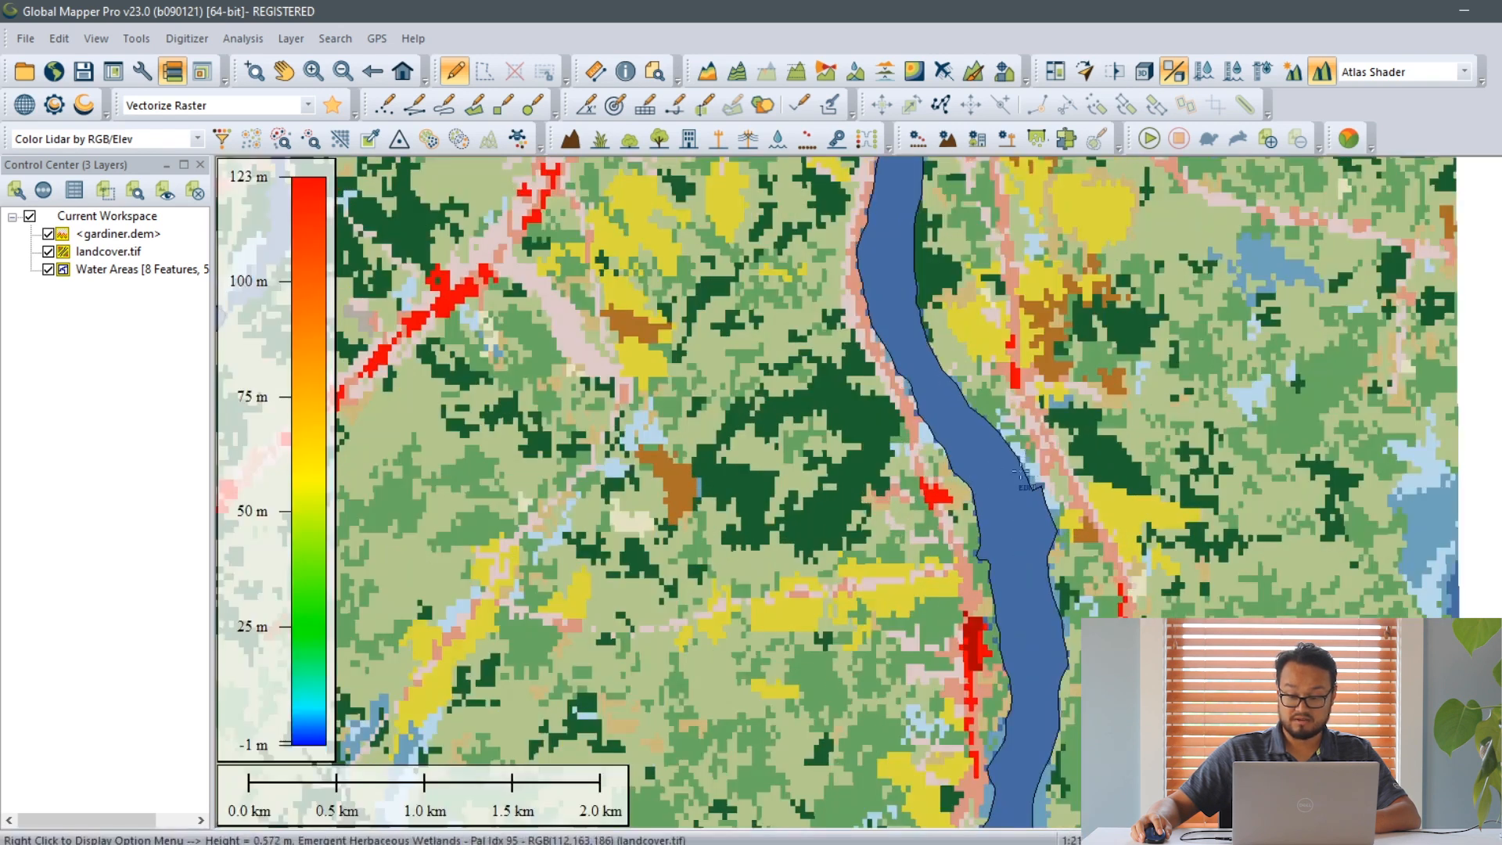
pyautogui.click(1017, 487)
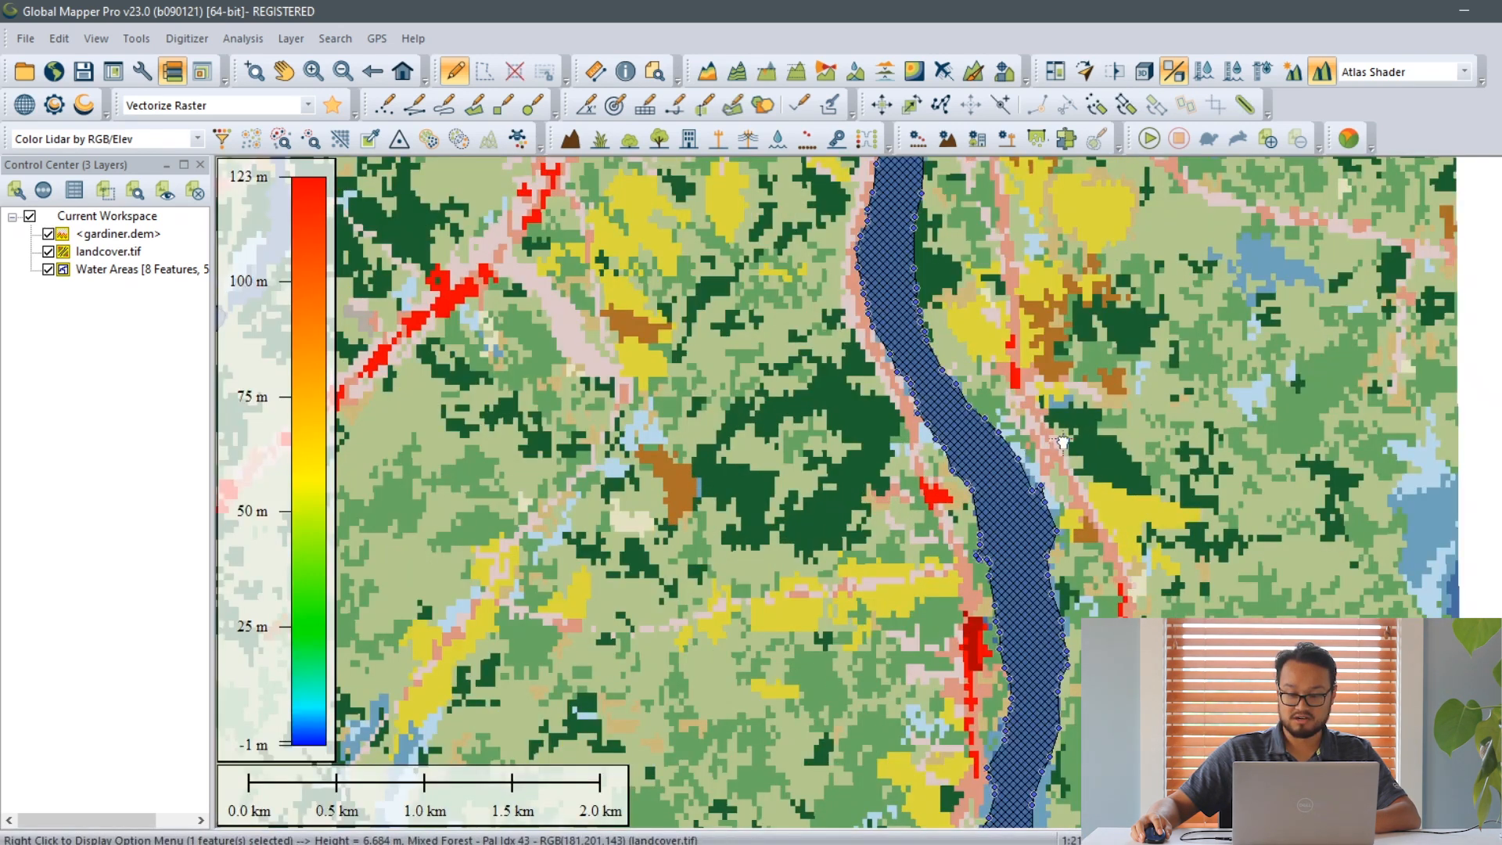
pyautogui.moveTo(1060, 444); pyautogui.dragTo(927, 561)
pyautogui.moveTo(868, 366); pyautogui.dragTo(911, 550)
pyautogui.scroll(-1, 910, 550)
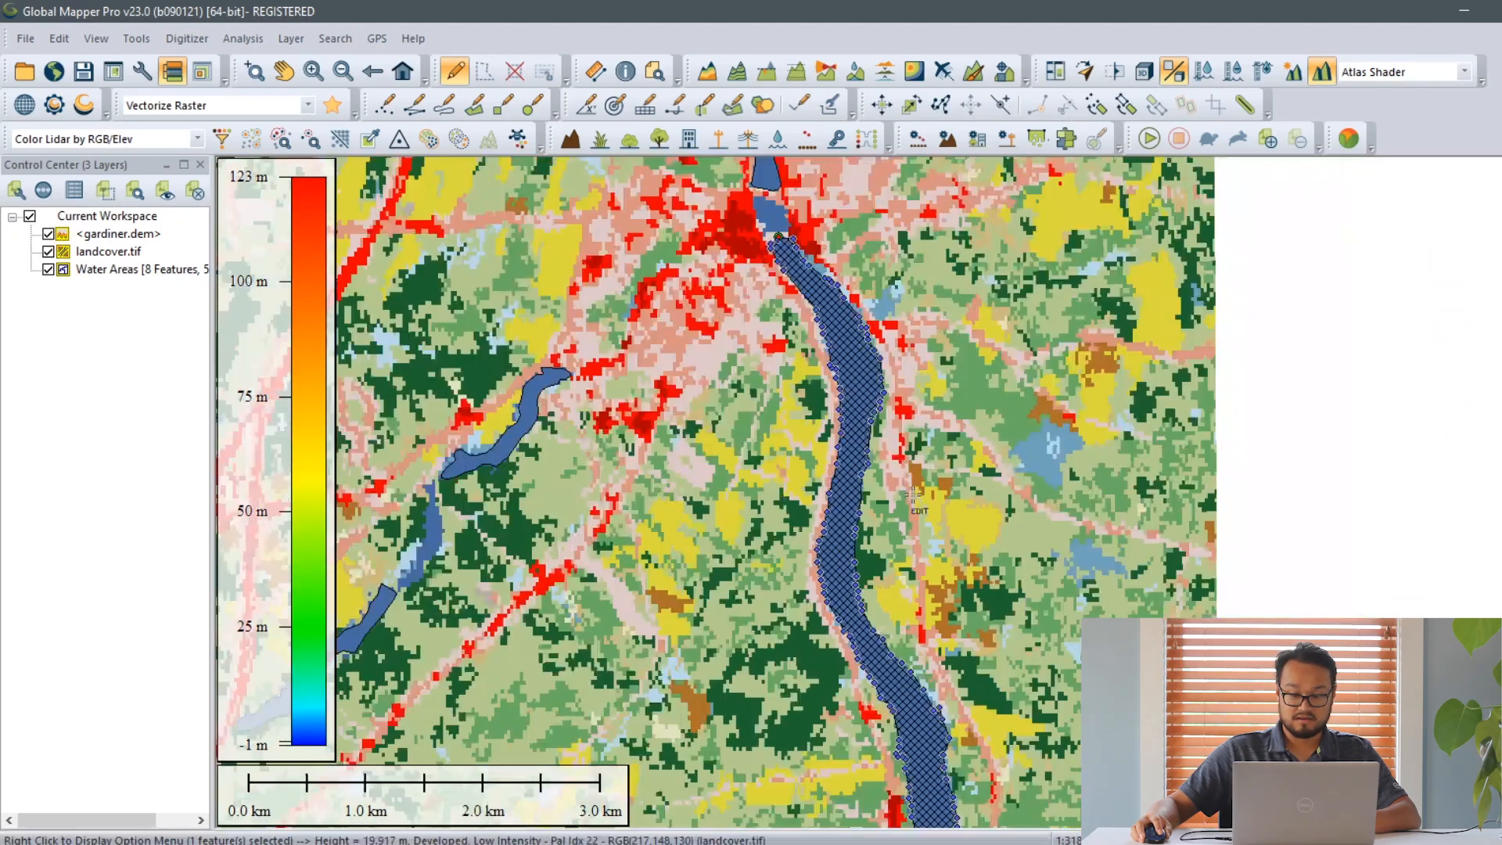
pyautogui.click(932, 427)
pyautogui.scroll(-2, 932, 512)
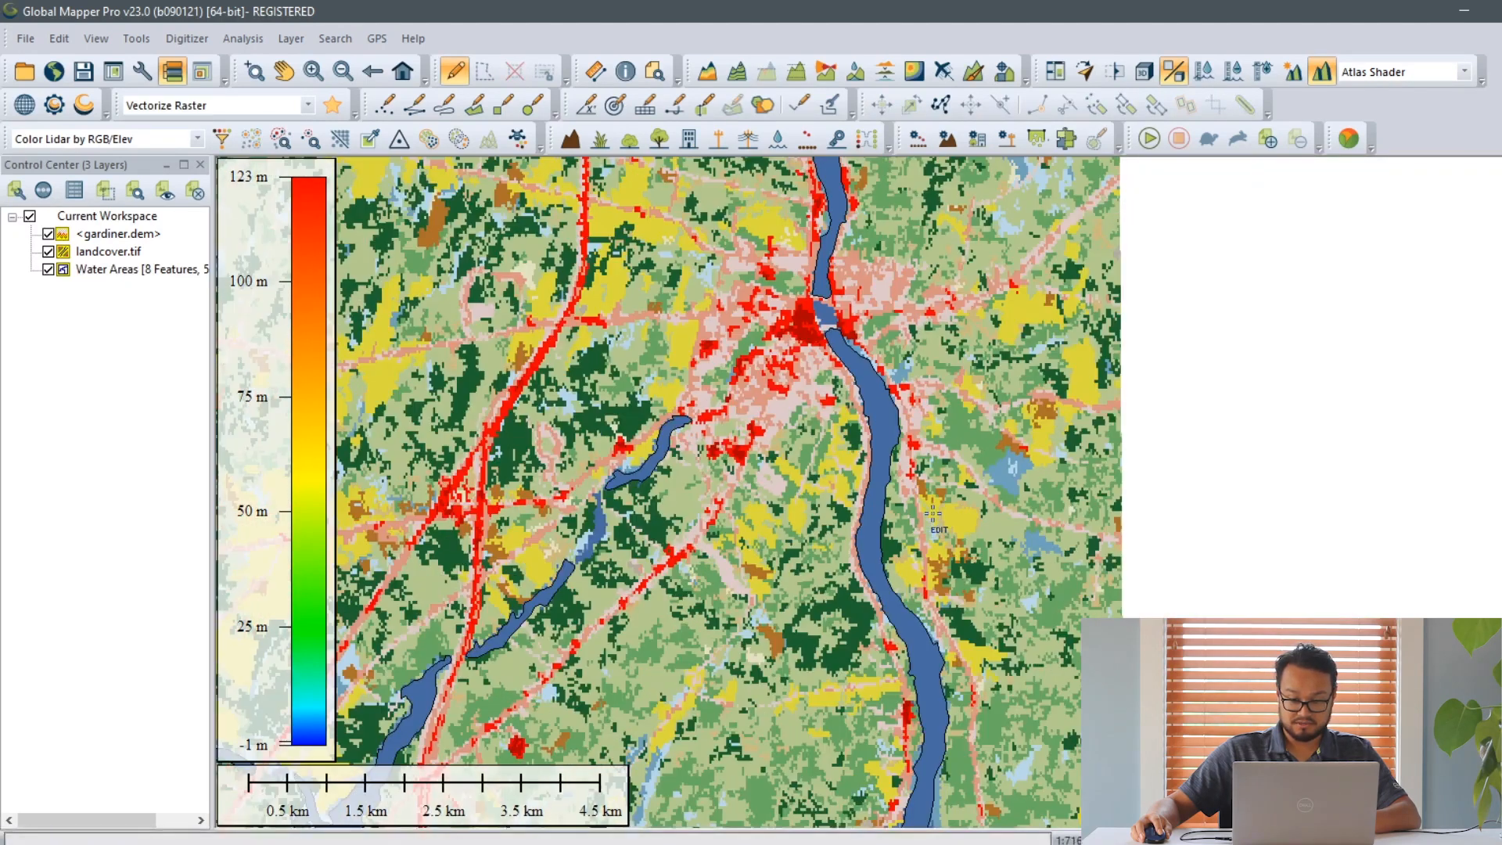
pyautogui.scroll(2, 861, 403)
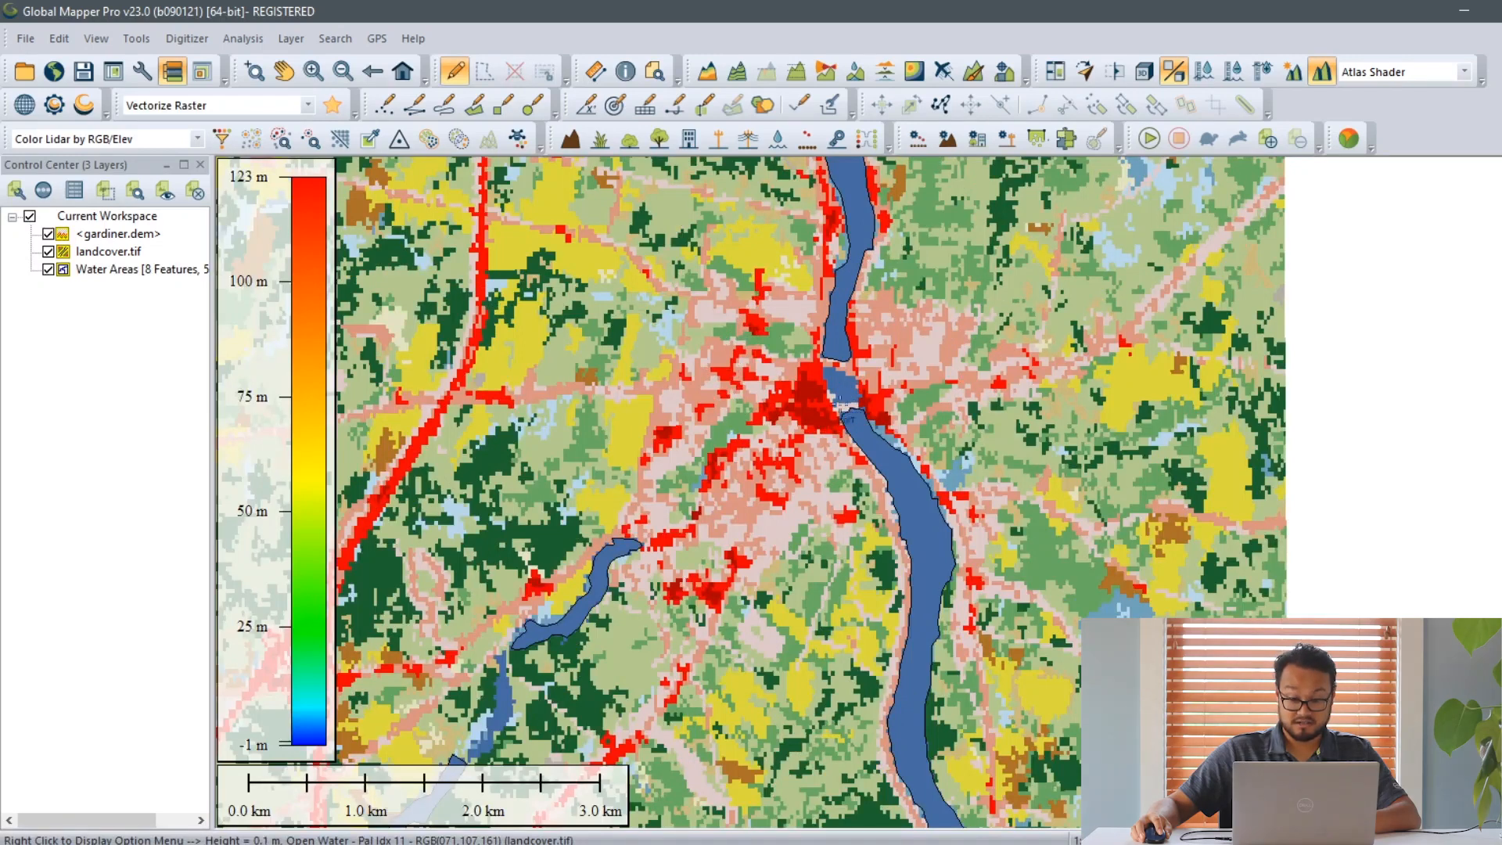
pyautogui.moveTo(720, 626); pyautogui.dragTo(876, 463)
pyautogui.moveTo(668, 670); pyautogui.dragTo(948, 534)
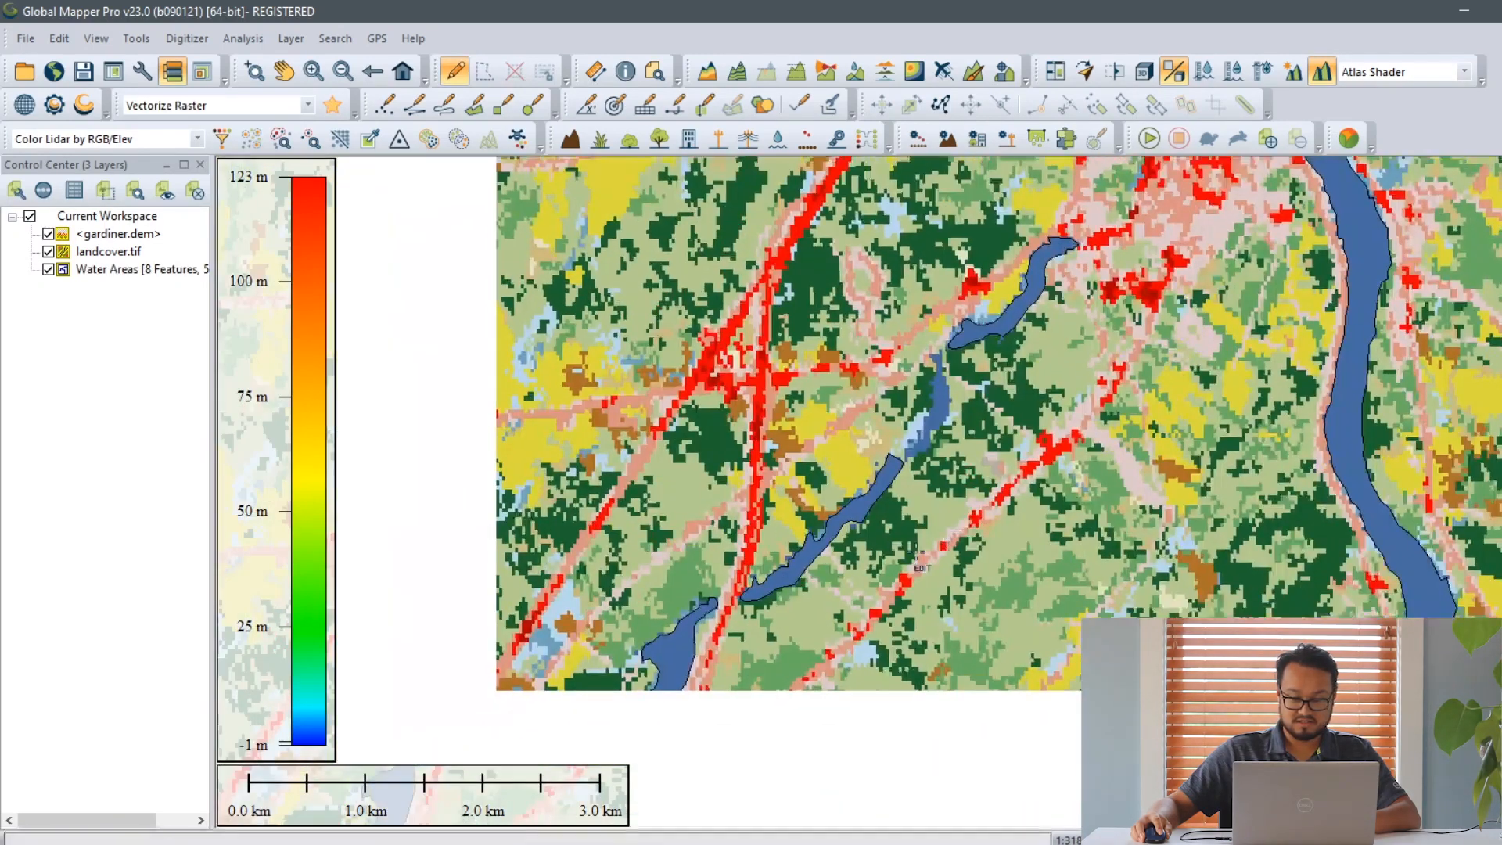
pyautogui.scroll(-2, 857, 552)
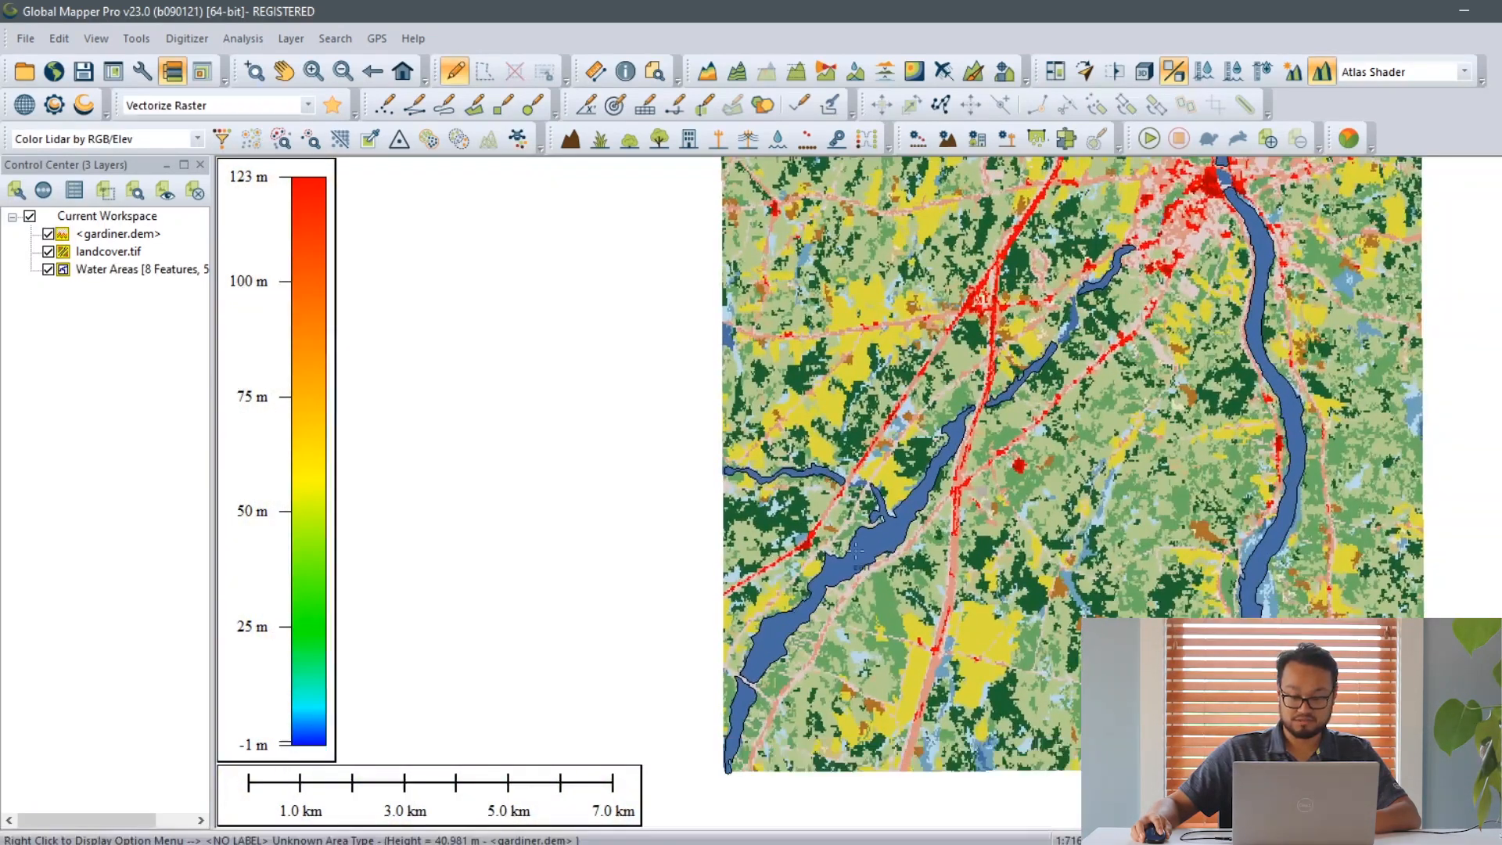
pyautogui.scroll(4, 857, 552)
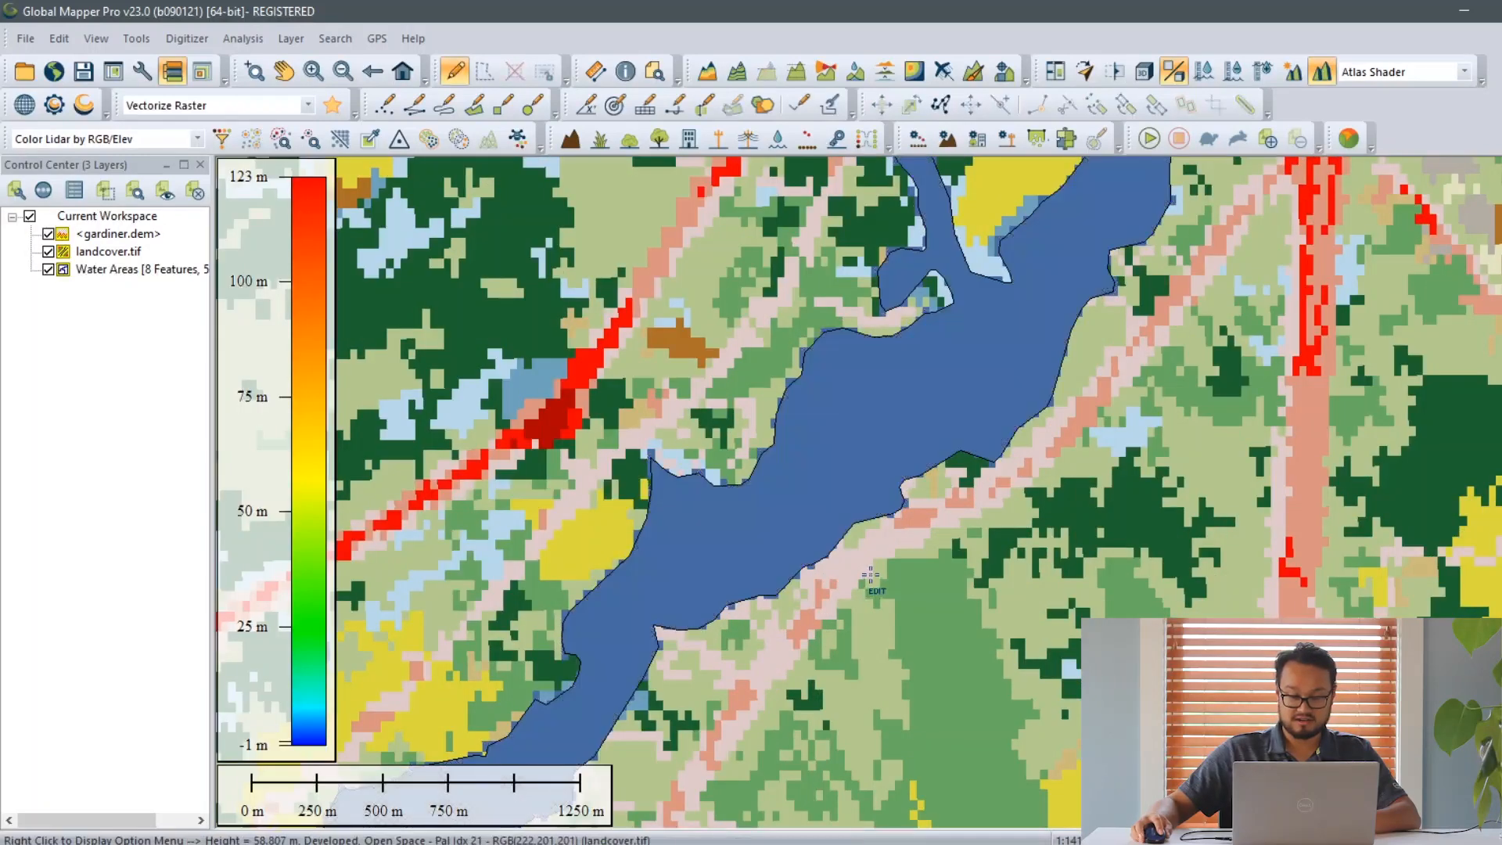
pyautogui.scroll(-3, 900, 567)
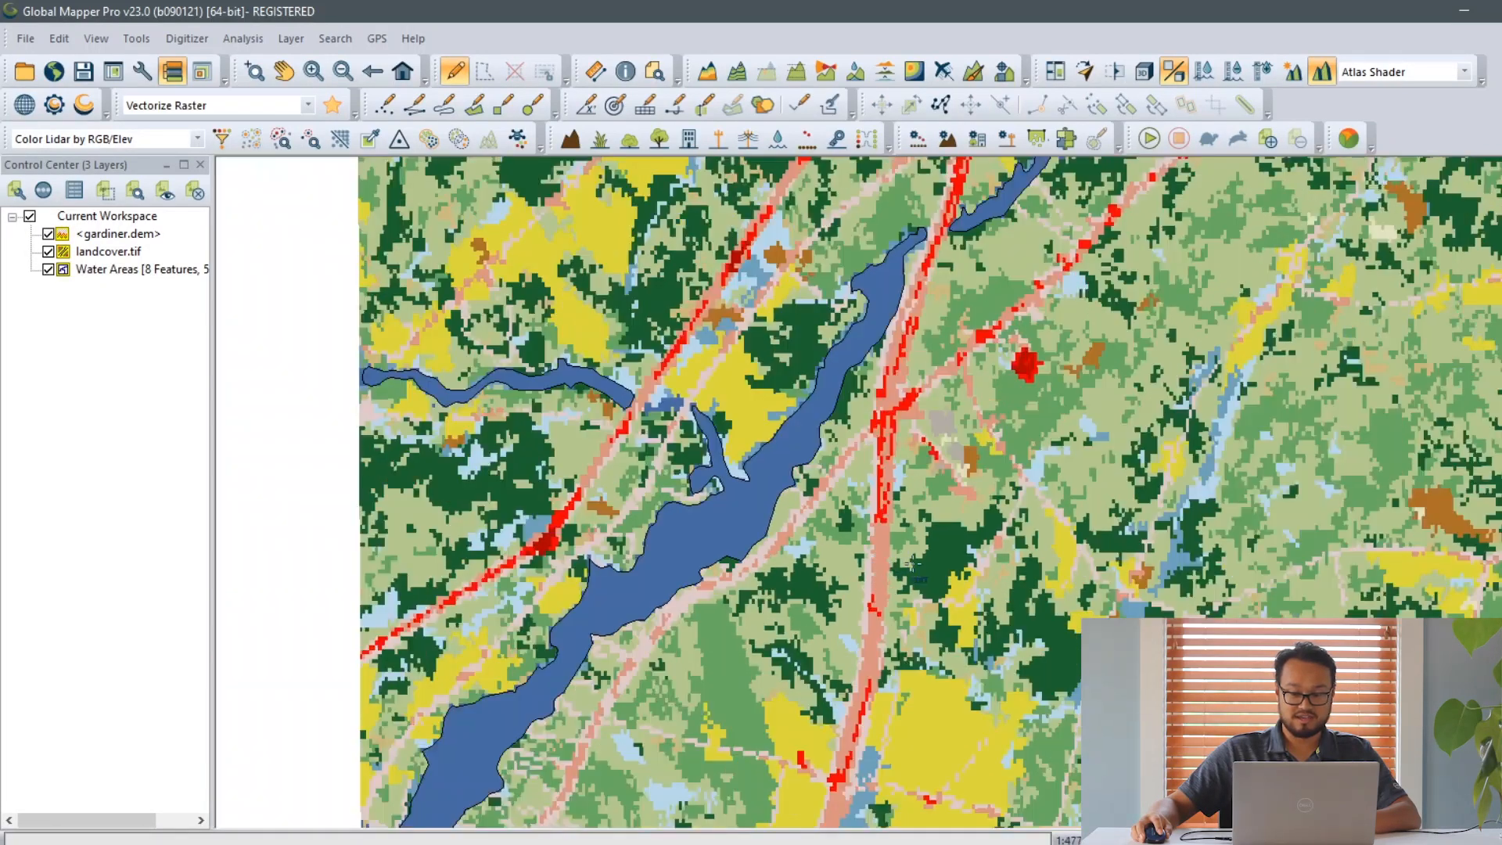
pyautogui.scroll(-3, 869, 563)
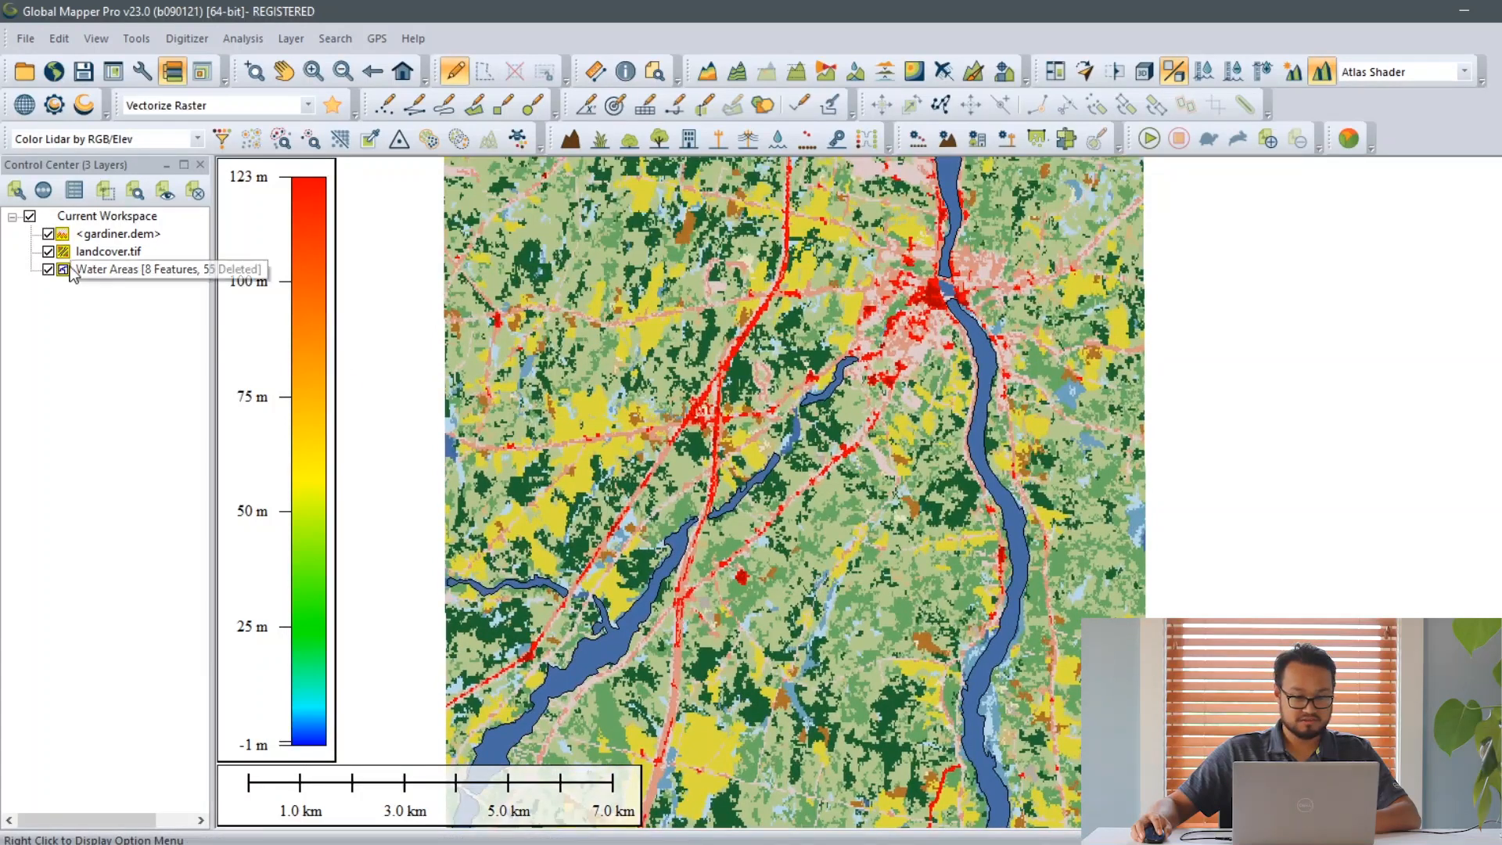
# Step: Hide the landcover.tif layer and start vectorizing with only the gardiner.dem elevation layer included
pyautogui.click(47, 251)
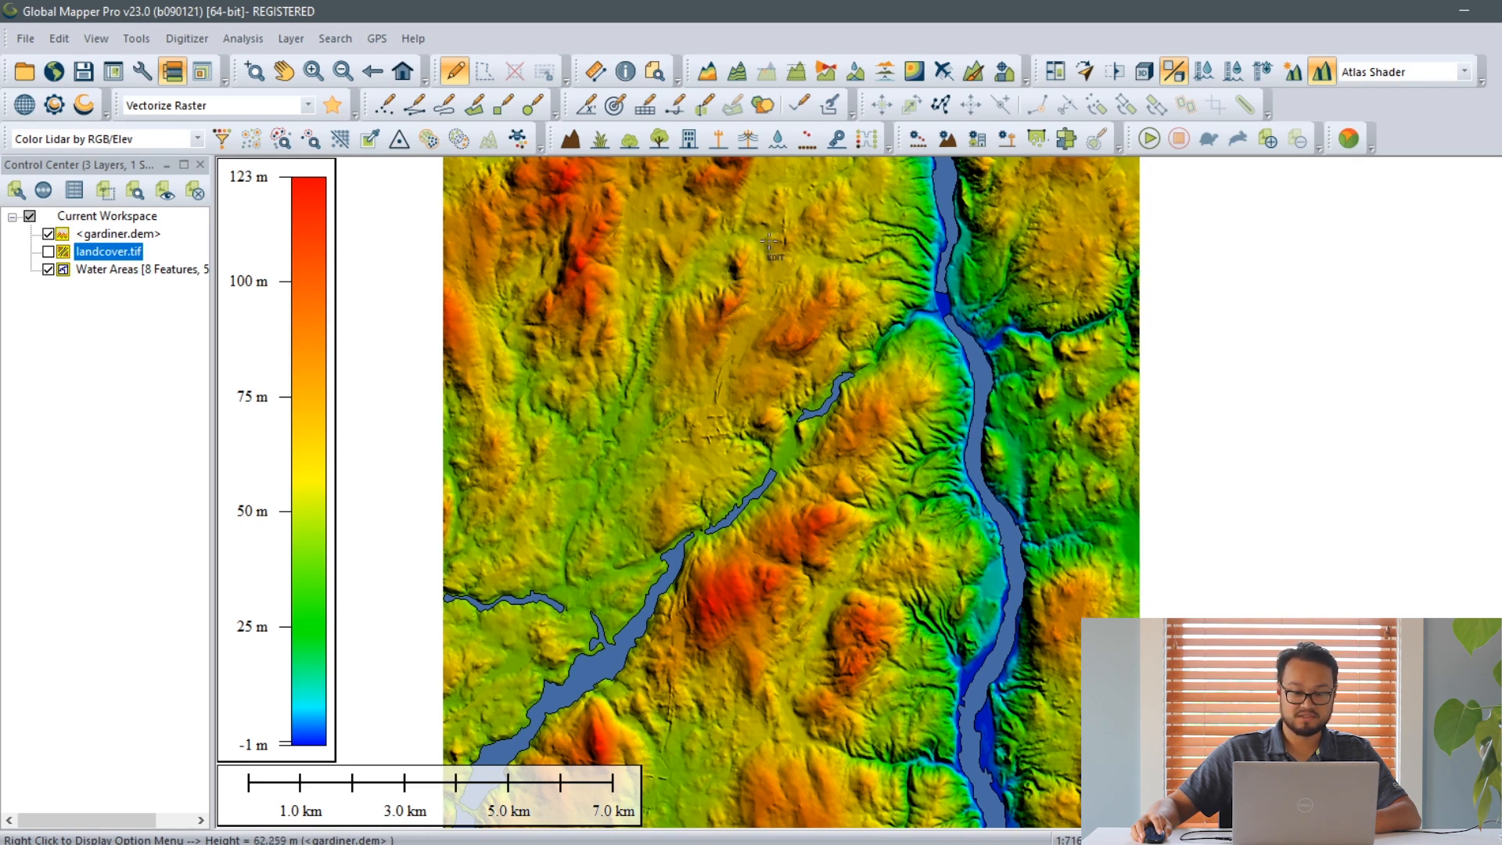
pyautogui.click(702, 106)
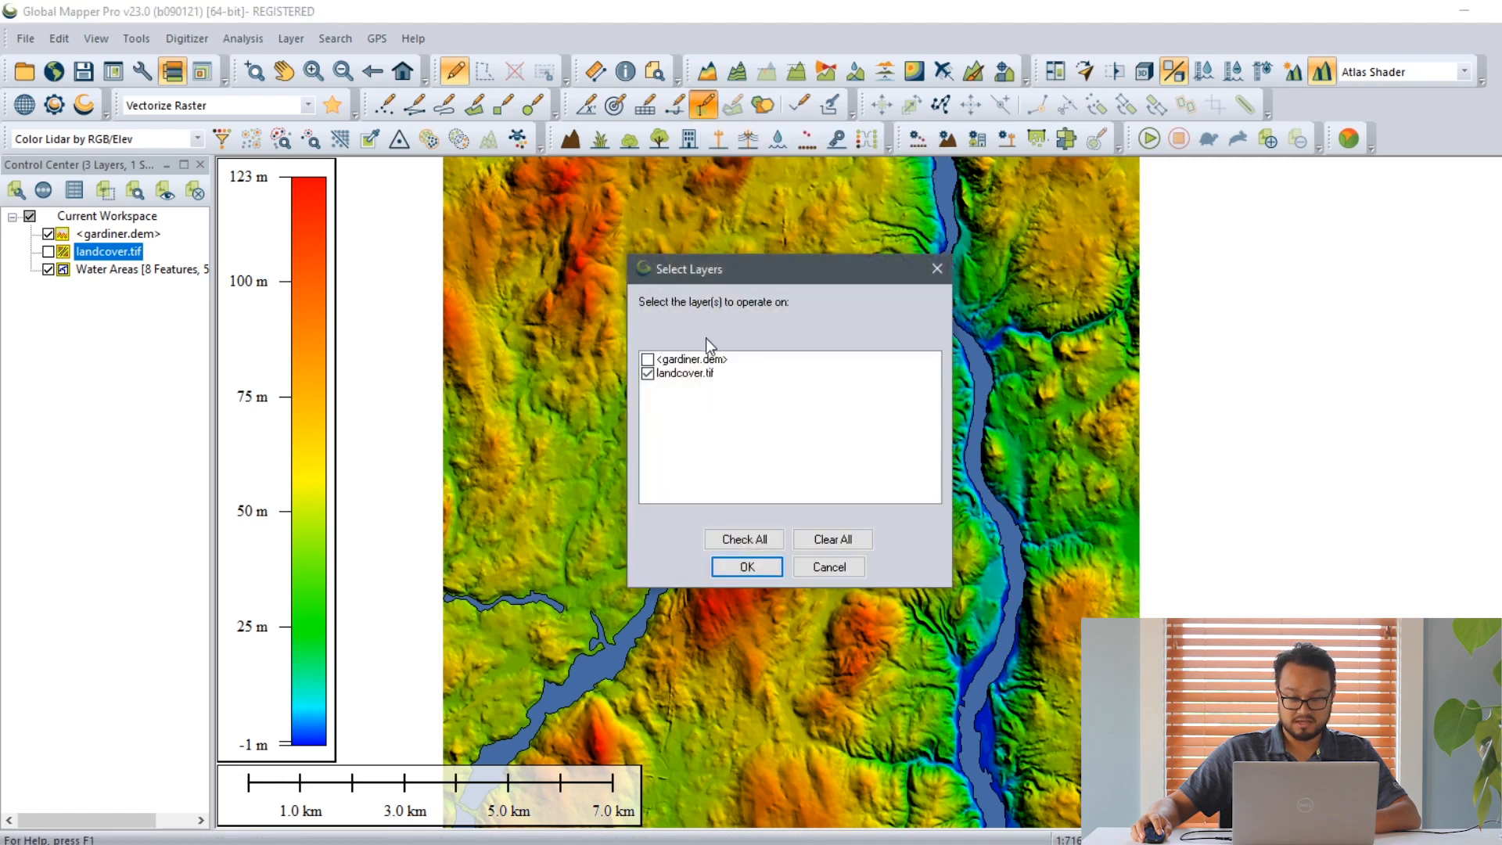
pyautogui.click(649, 374)
pyautogui.click(648, 359)
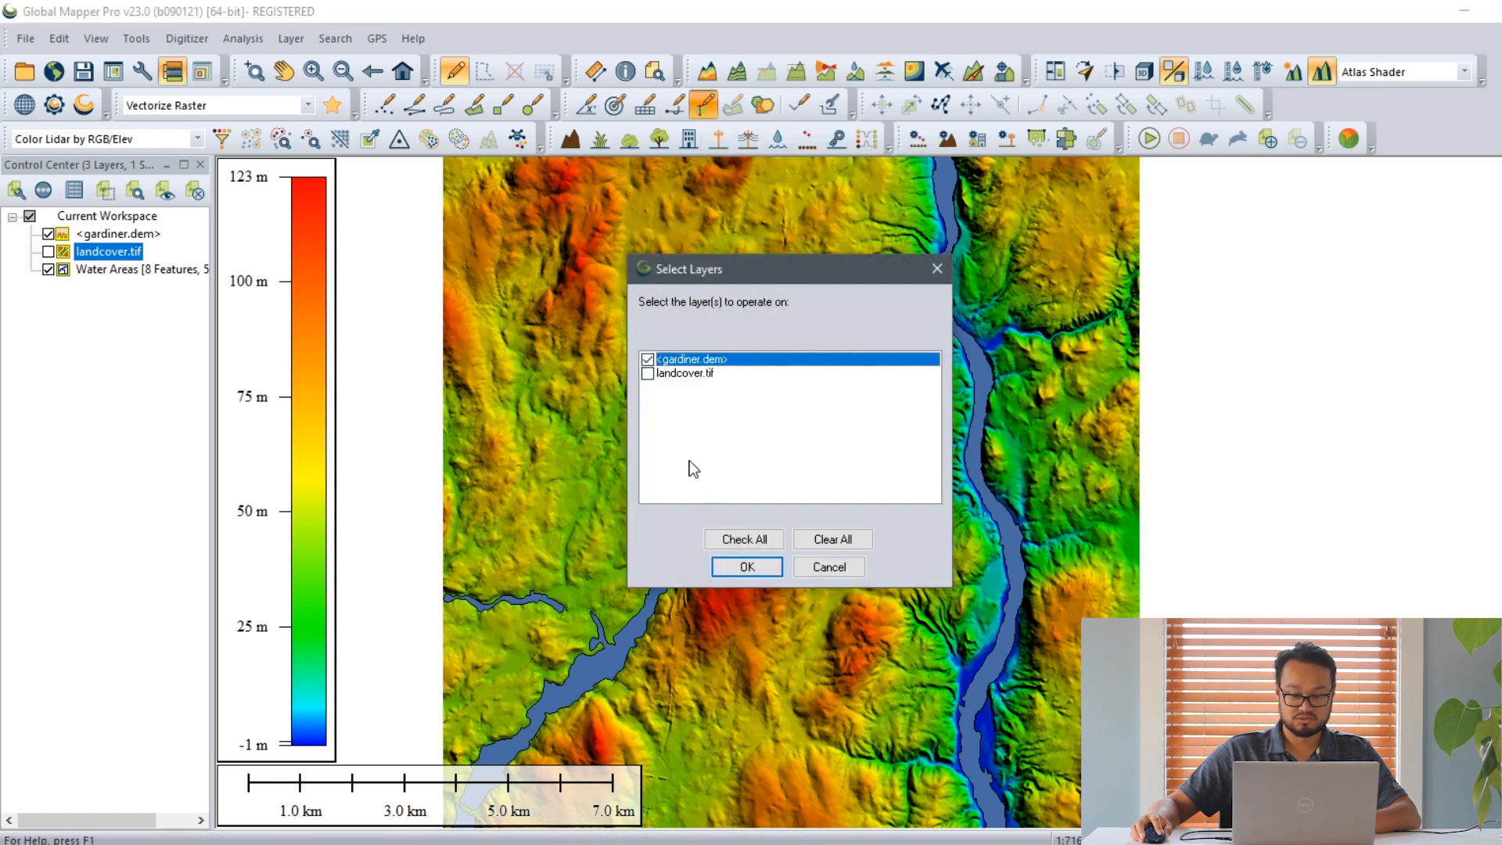
pyautogui.click(747, 567)
pyautogui.moveTo(826, 153); pyautogui.dragTo(976, 167)
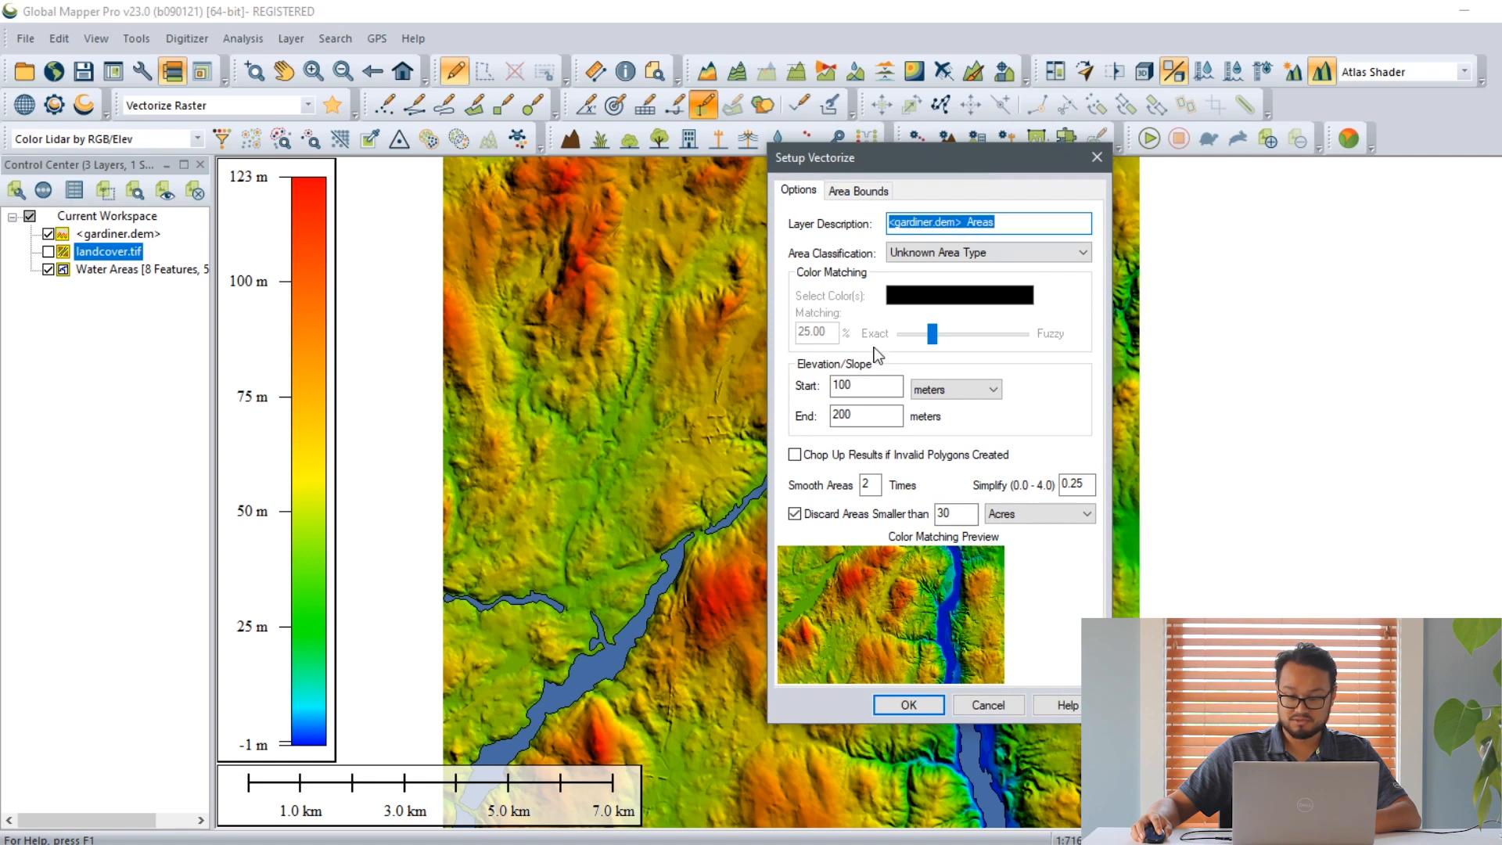
# Step: Name the output layer "Areas above 100 M" and generate area polygons for the 100 to 200 meter elevation range
pyautogui.click(853, 386)
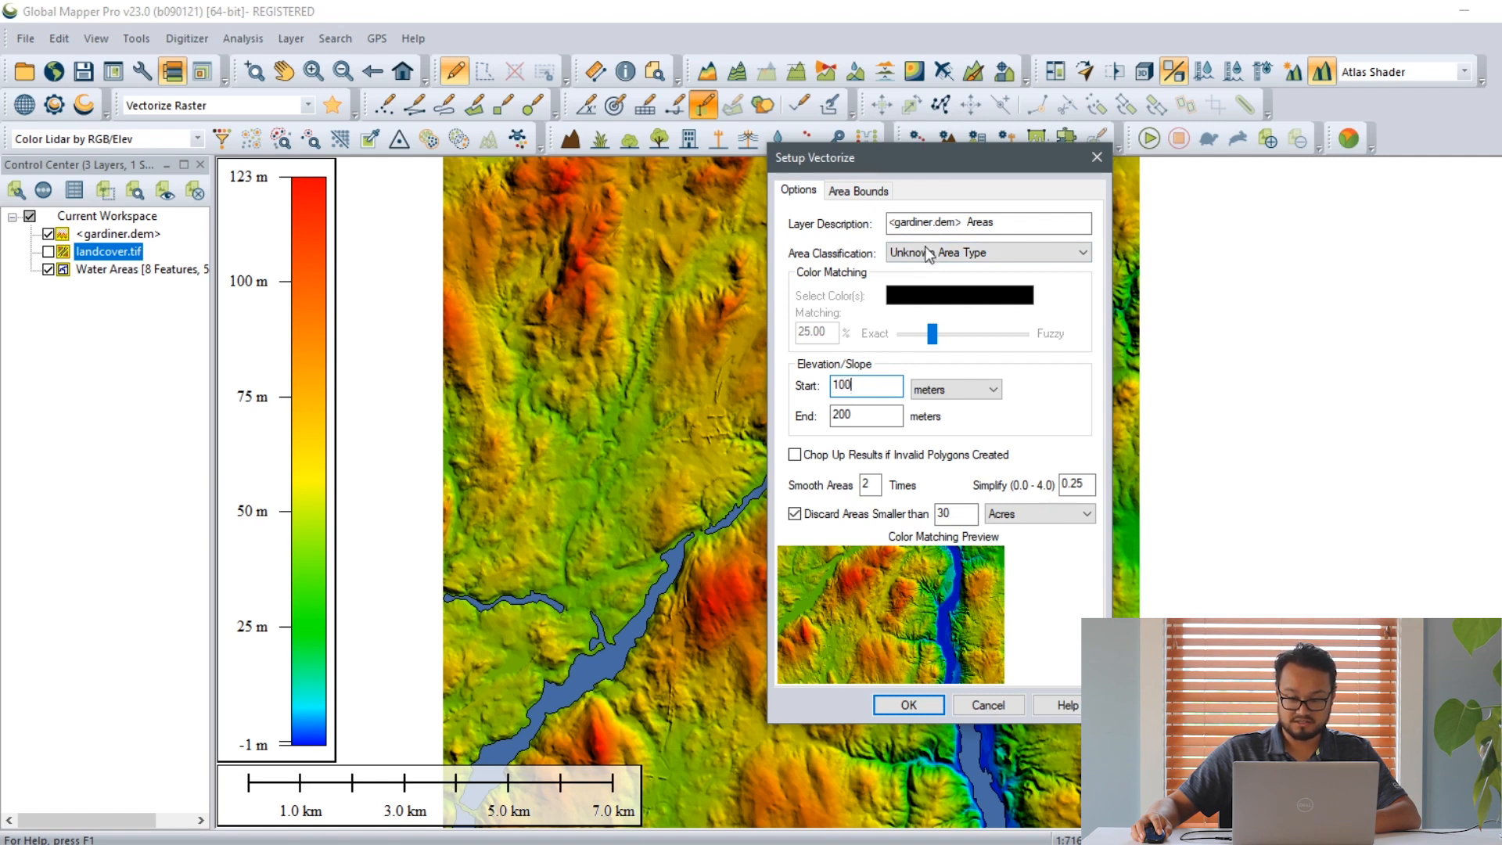
pyautogui.moveTo(1026, 219); pyautogui.dragTo(757, 196)
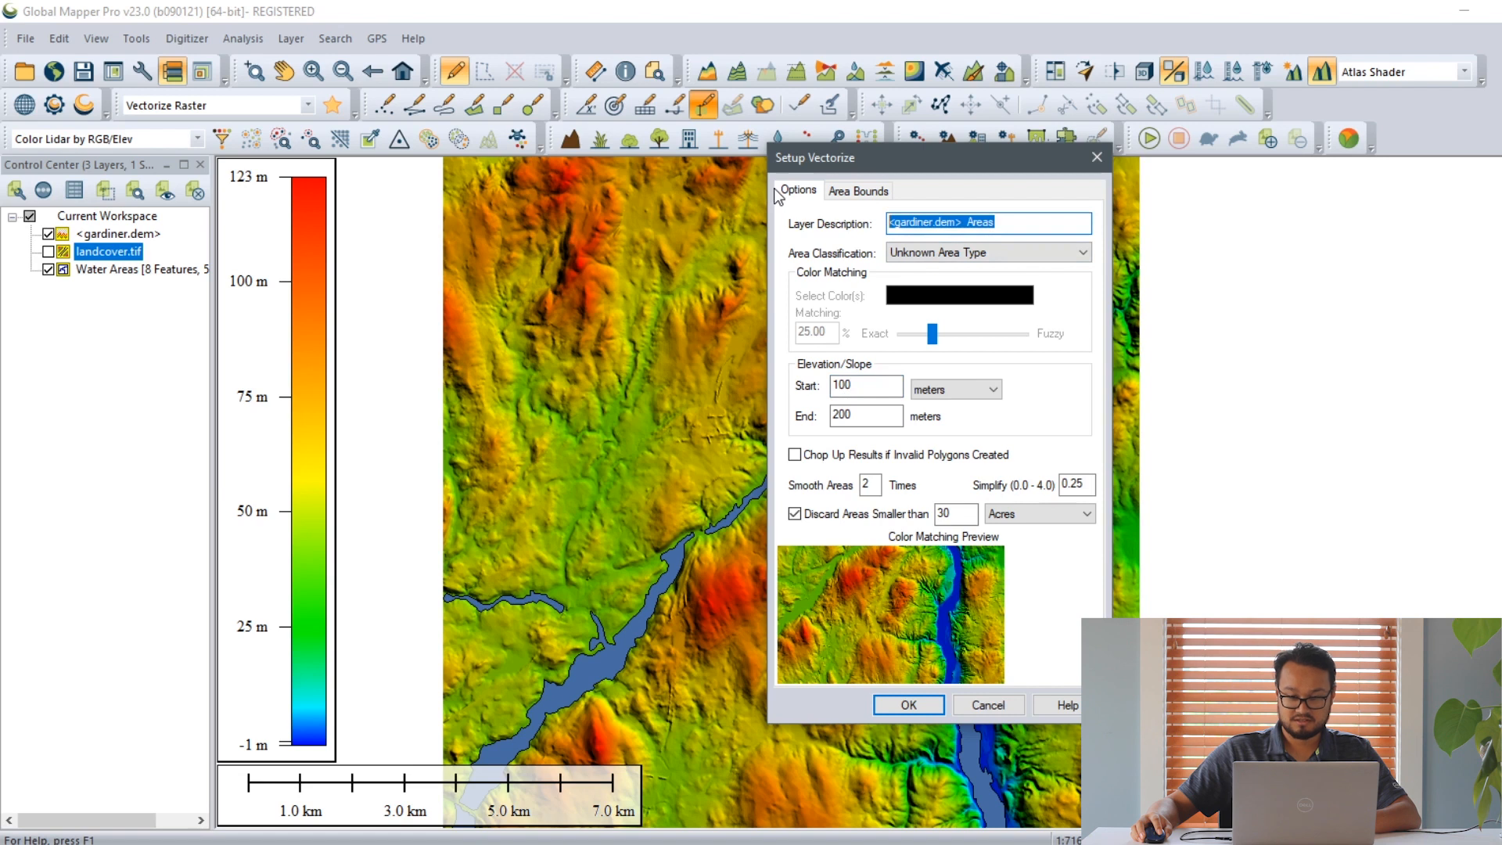
pyautogui.press('BackSpace')
pyautogui.write('Areas above 100 M')
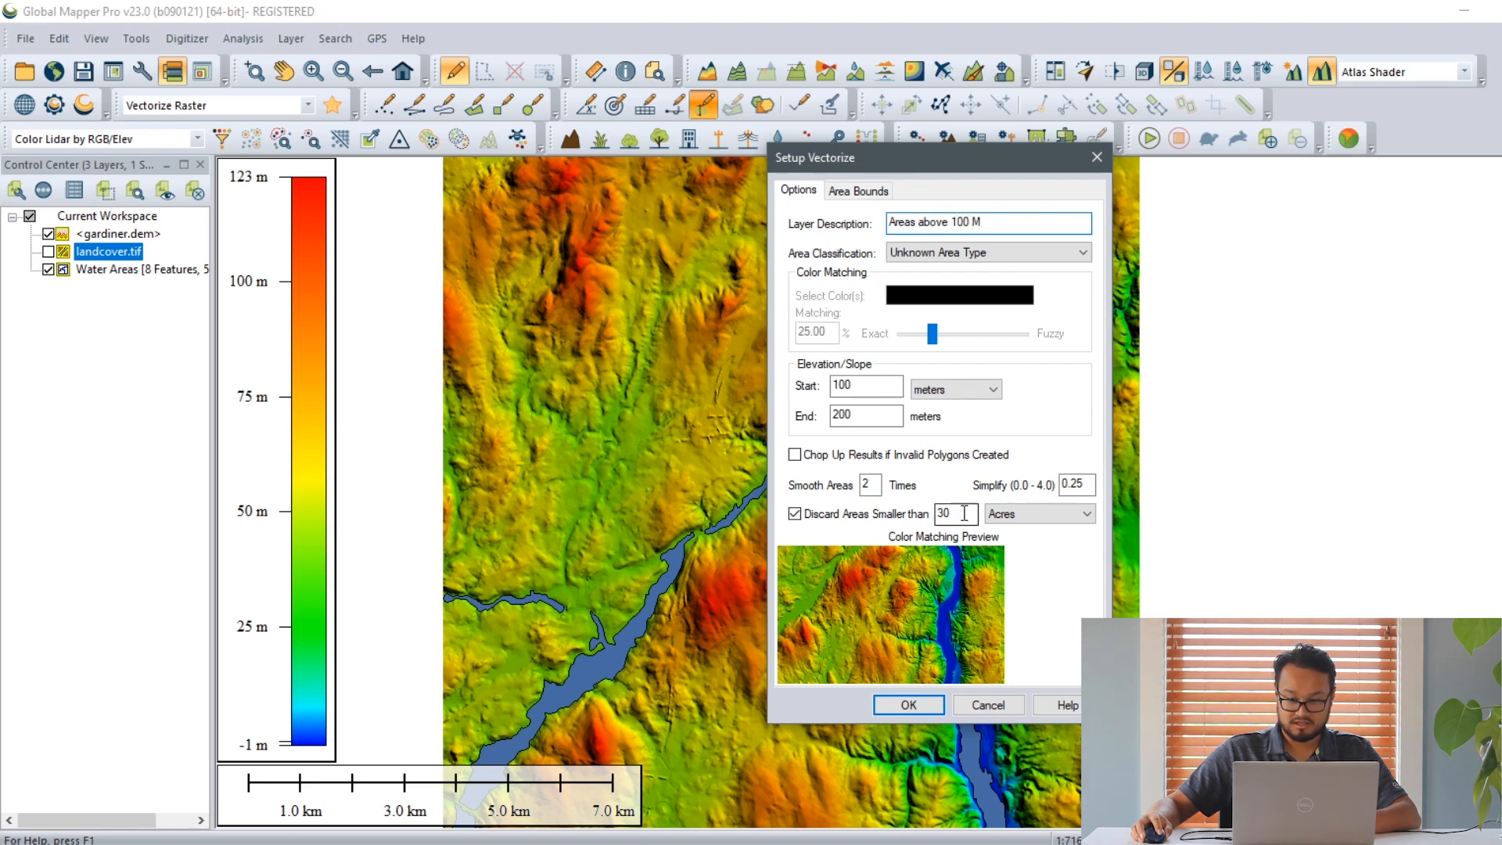
pyautogui.click(908, 704)
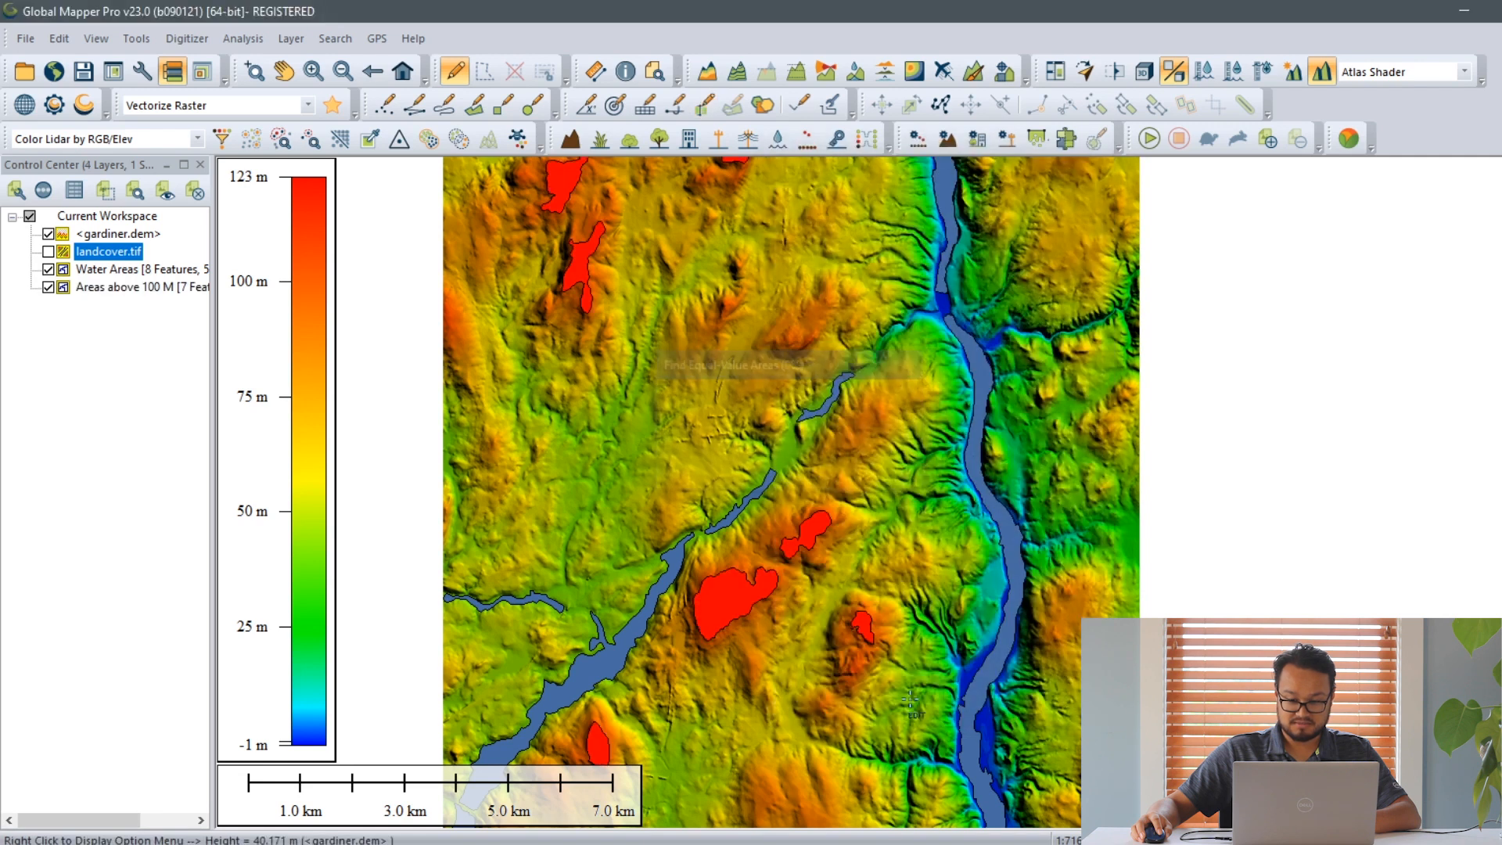
pyautogui.moveTo(907, 601); pyautogui.dragTo(908, 539)
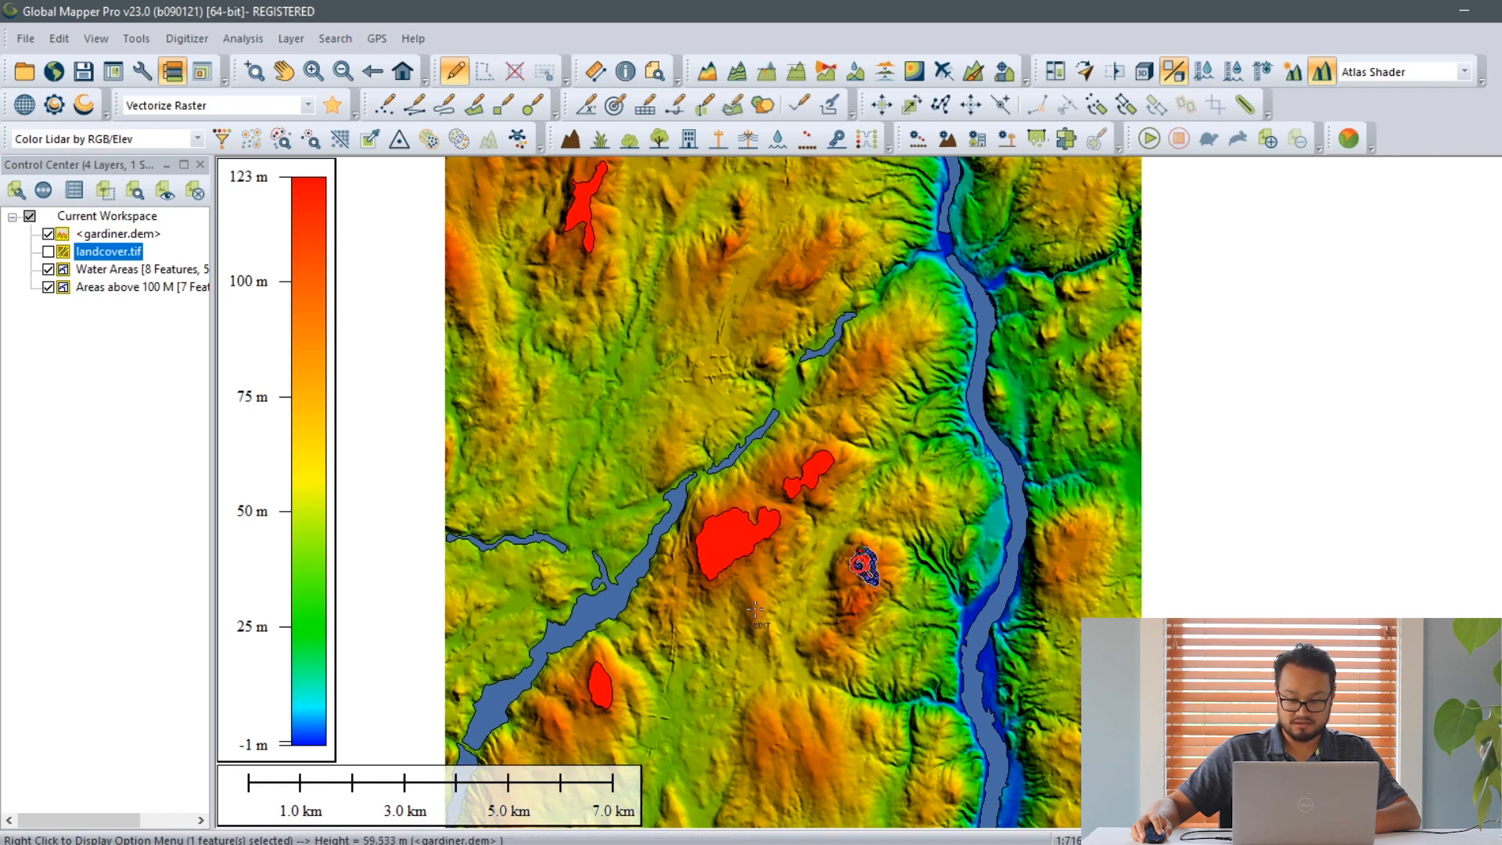
pyautogui.moveTo(653, 208); pyautogui.dragTo(662, 236)
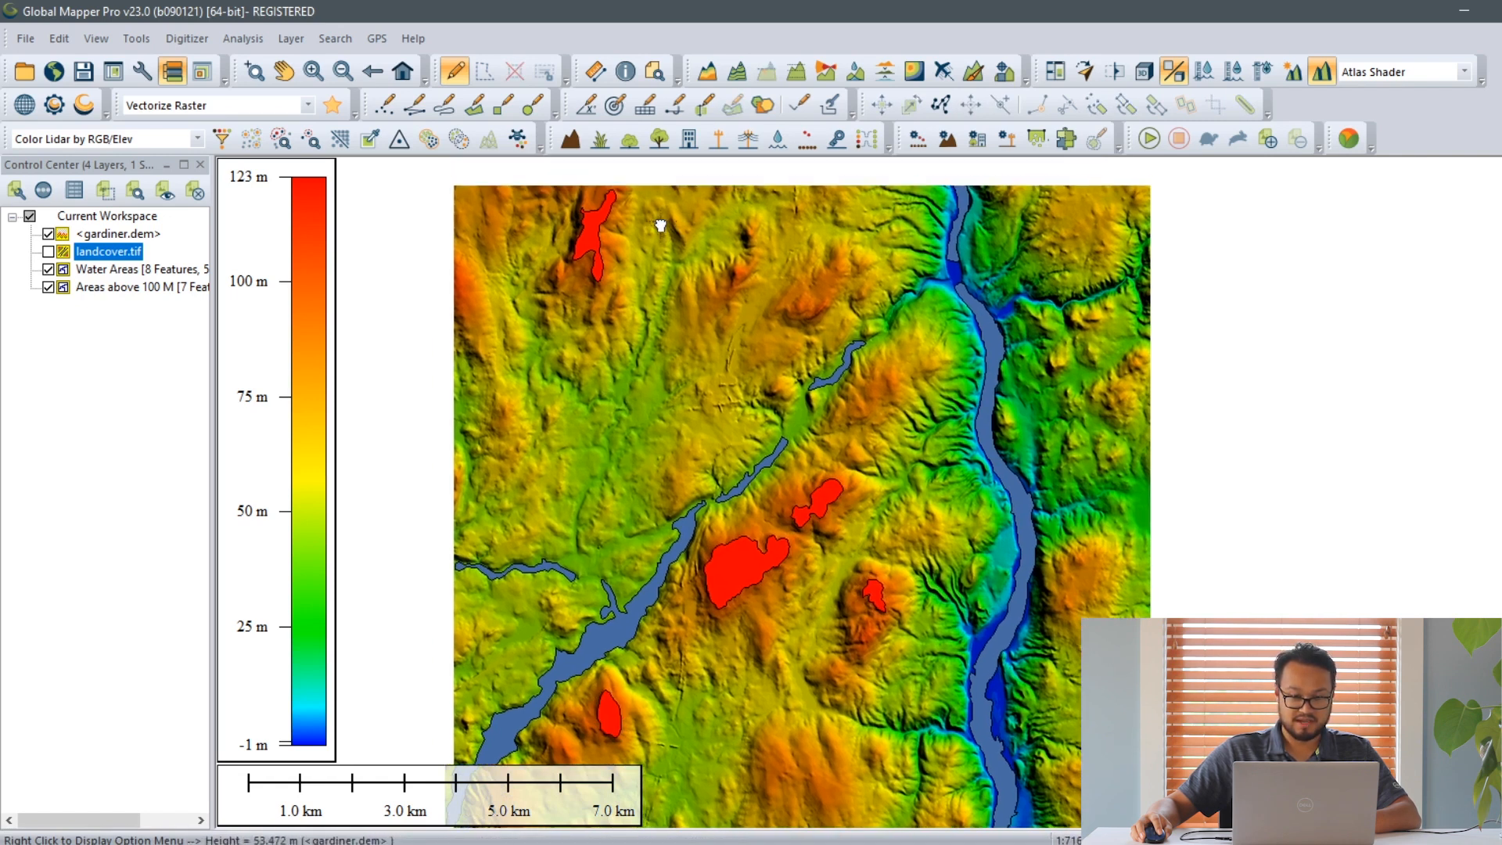
# Step: Examine how the generated areas above 100 m line up with the high terrain in the elevation layer
pyautogui.scroll(5, 585, 241)
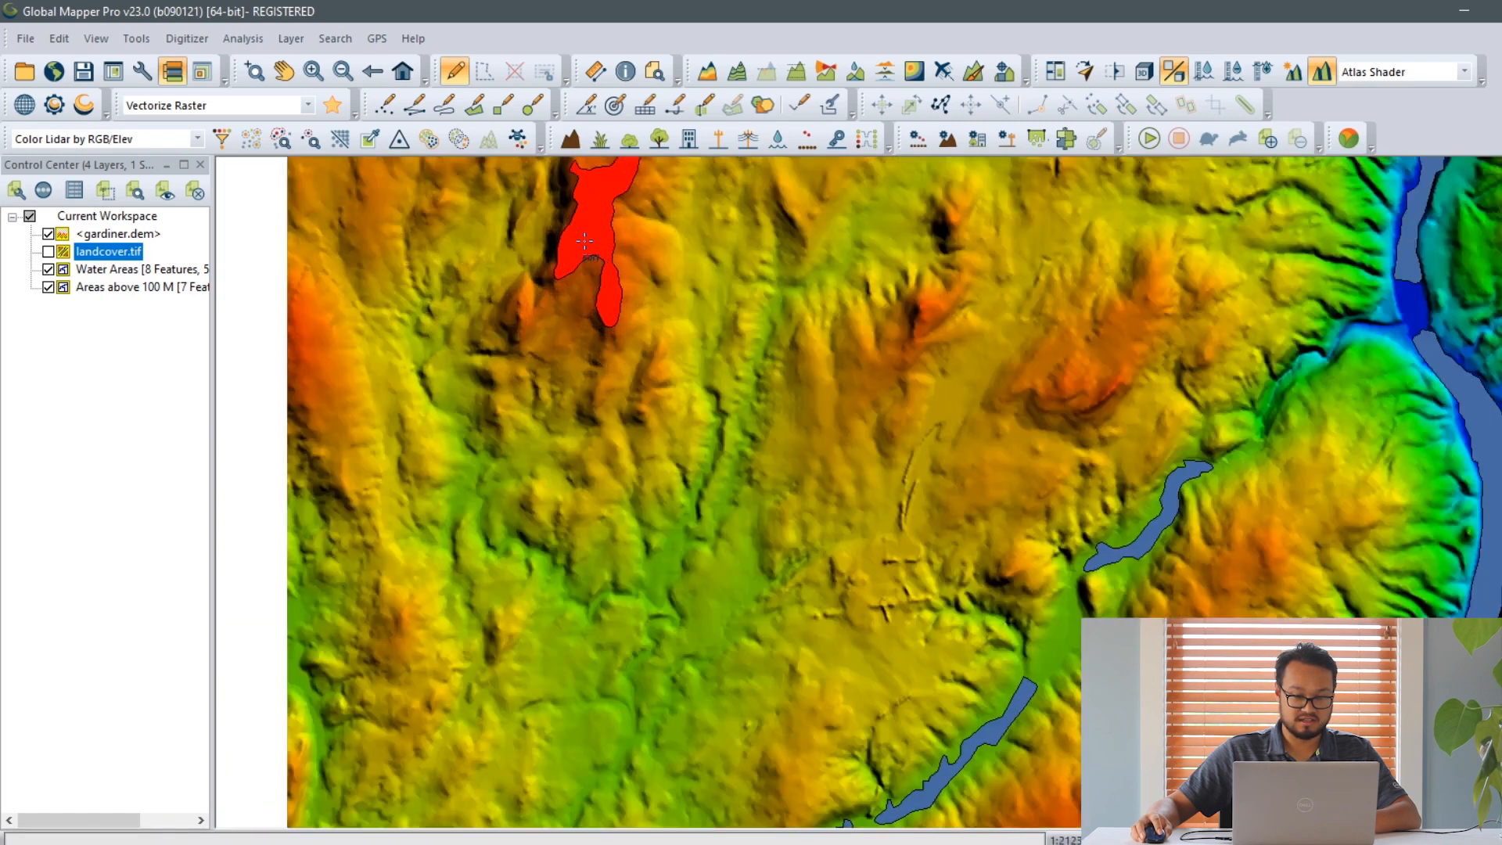
pyautogui.moveTo(584, 241); pyautogui.dragTo(549, 351)
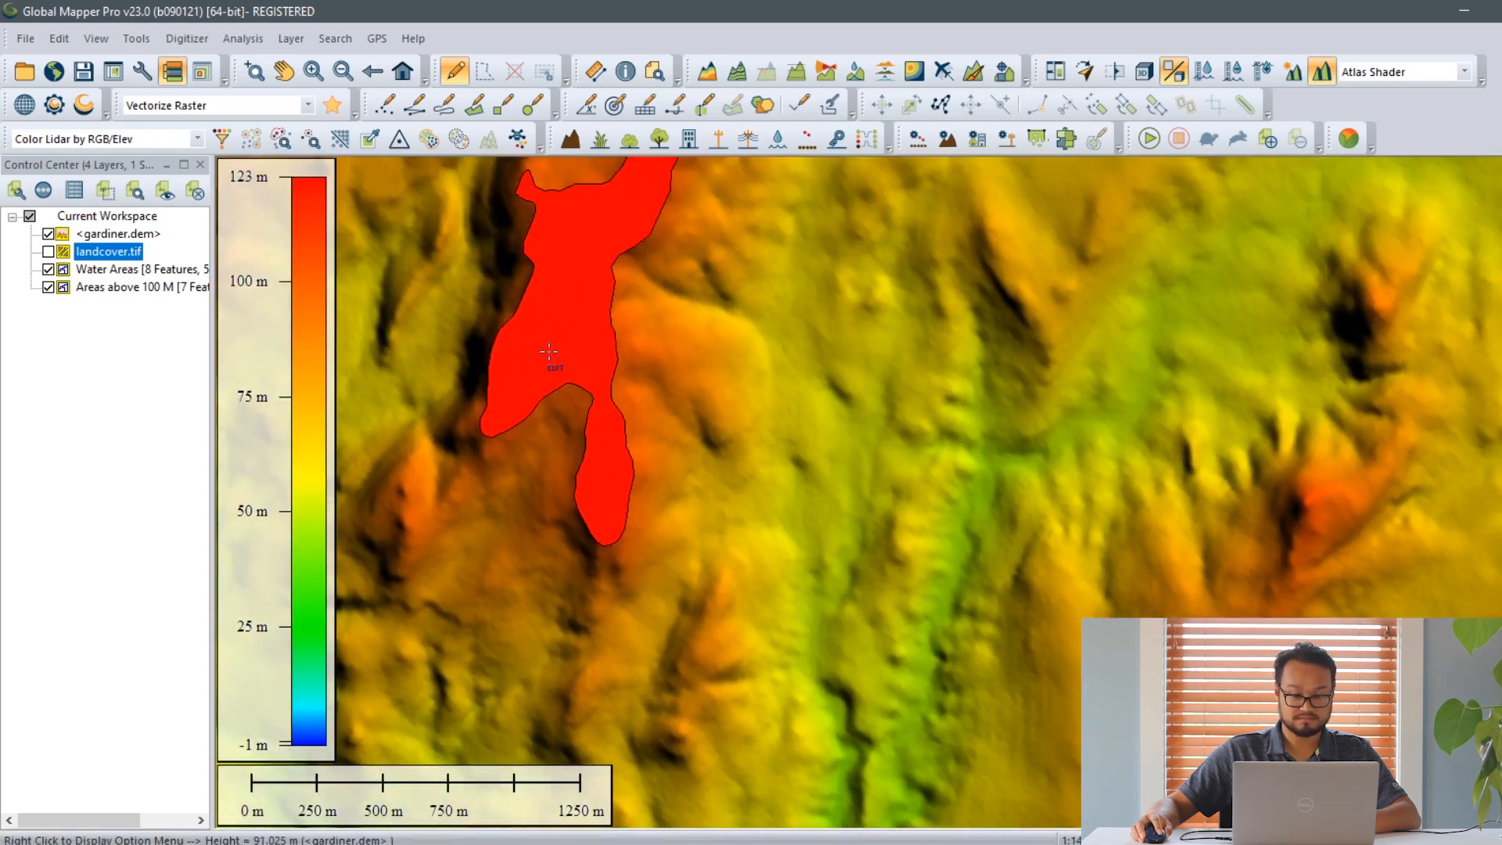
pyautogui.scroll(-5, 549, 351)
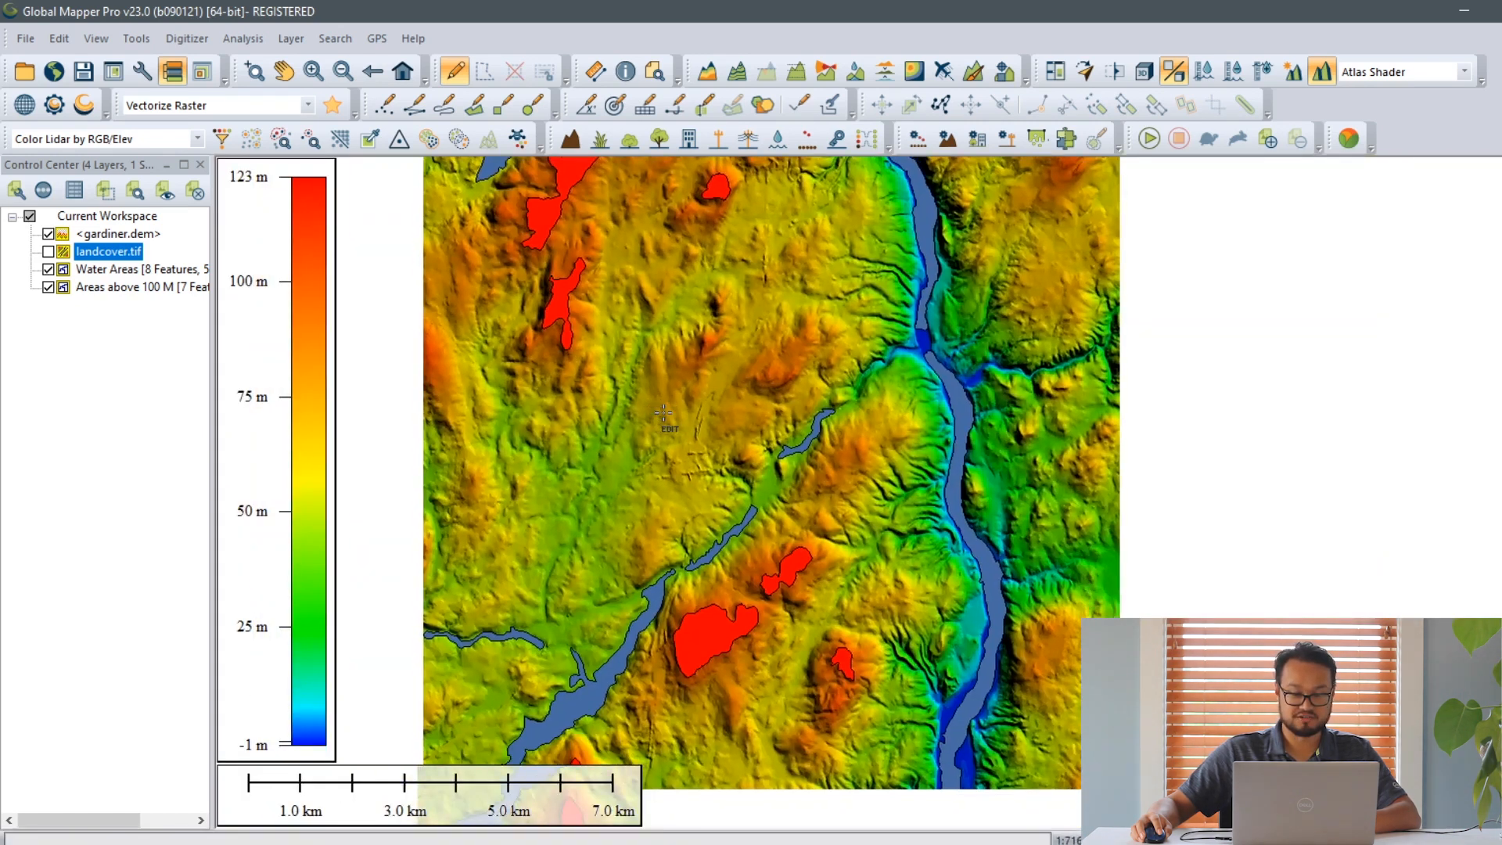
pyautogui.scroll(-2, 661, 413)
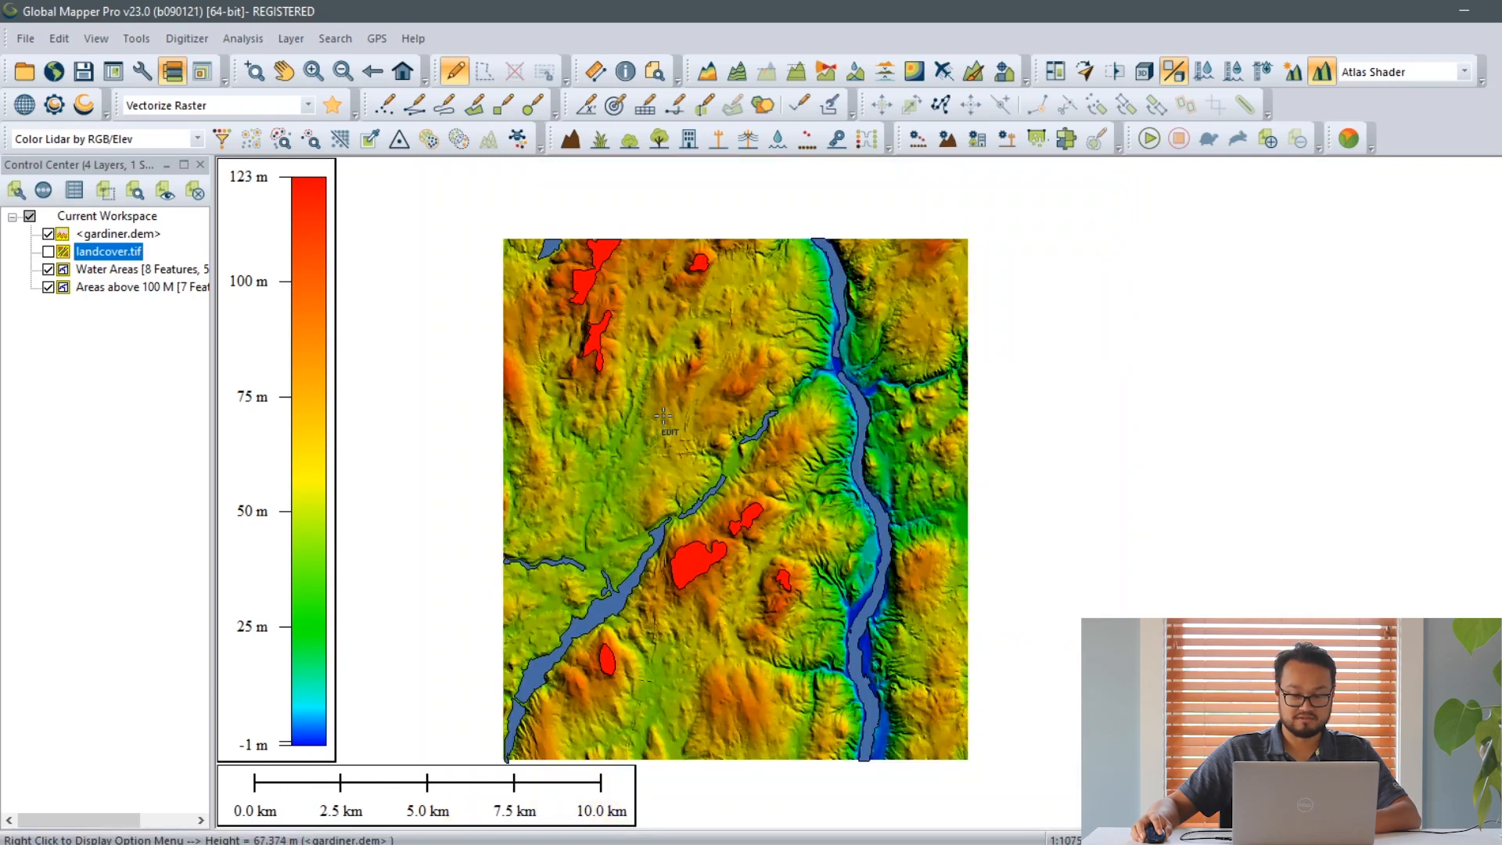
pyautogui.scroll(1, 663, 416)
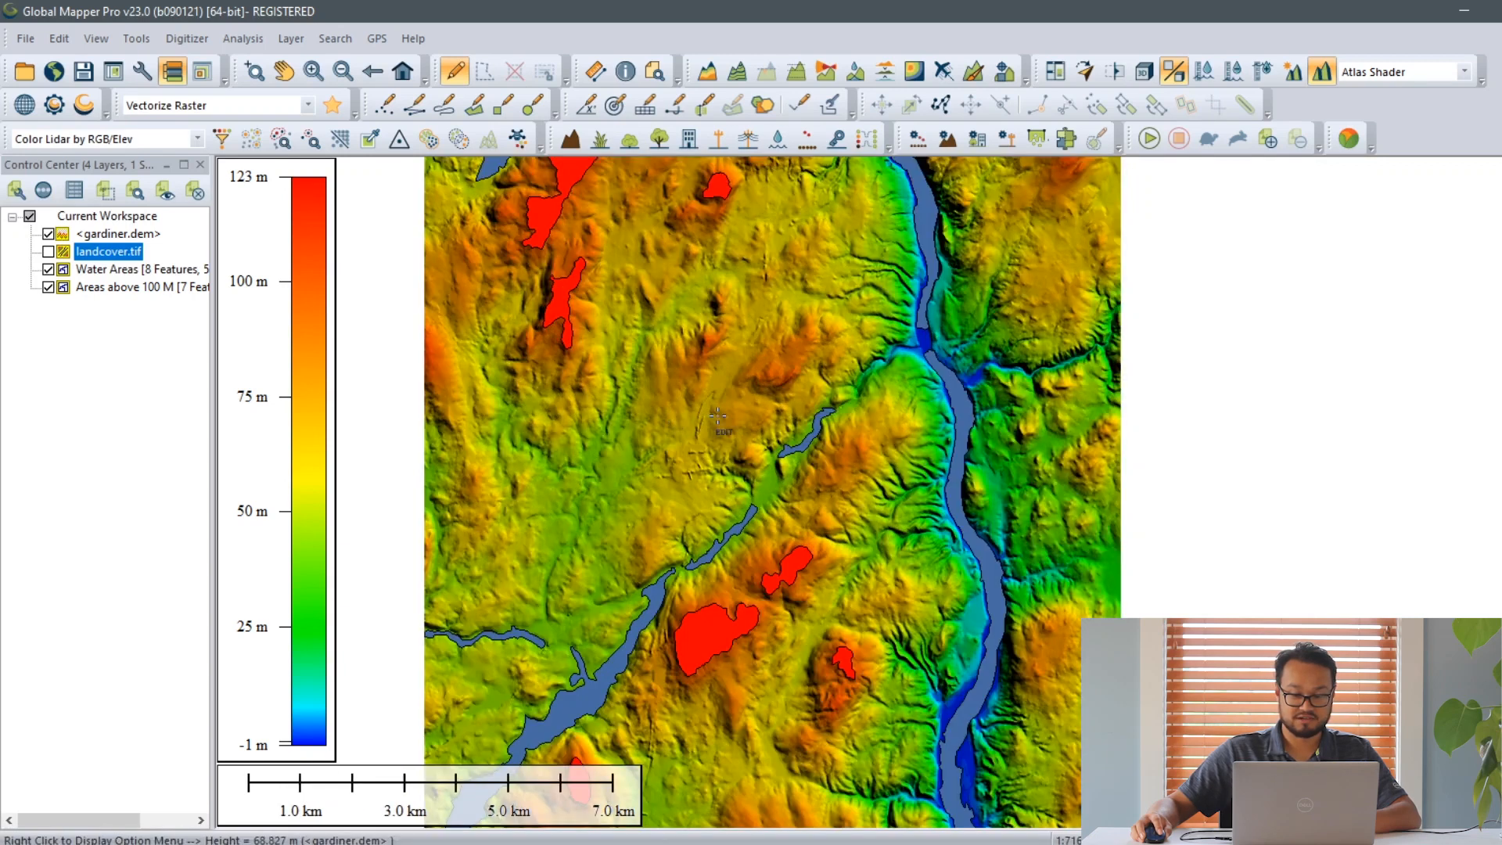
# Step: Switch the terrain display to the Slope Shader and start vectorizing with only the gardiner.dem layer included
pyautogui.click(1385, 75)
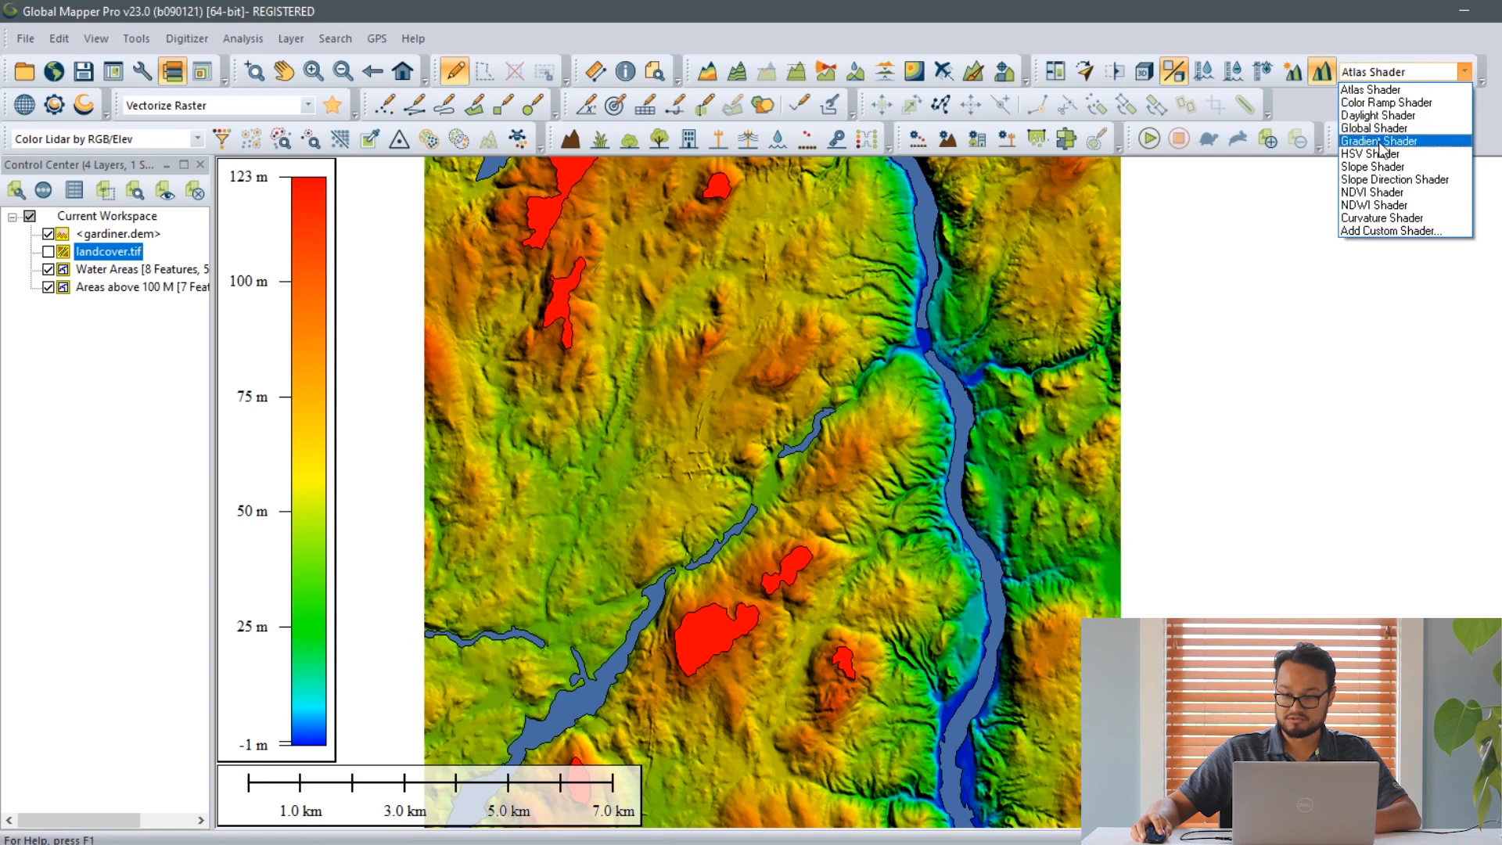
pyautogui.click(1378, 170)
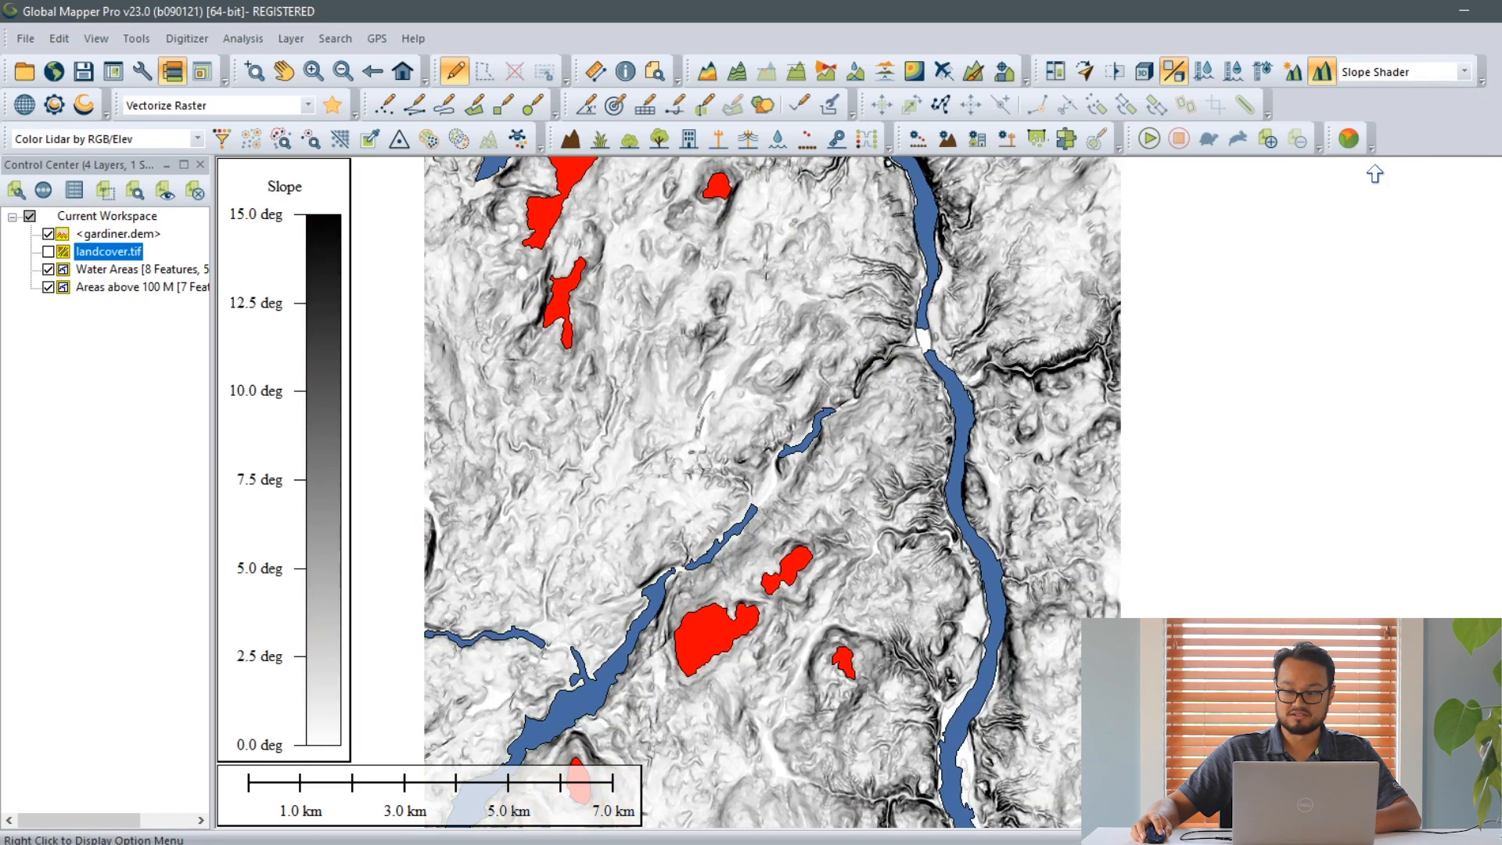
pyautogui.click(699, 105)
pyautogui.click(648, 374)
pyautogui.click(648, 359)
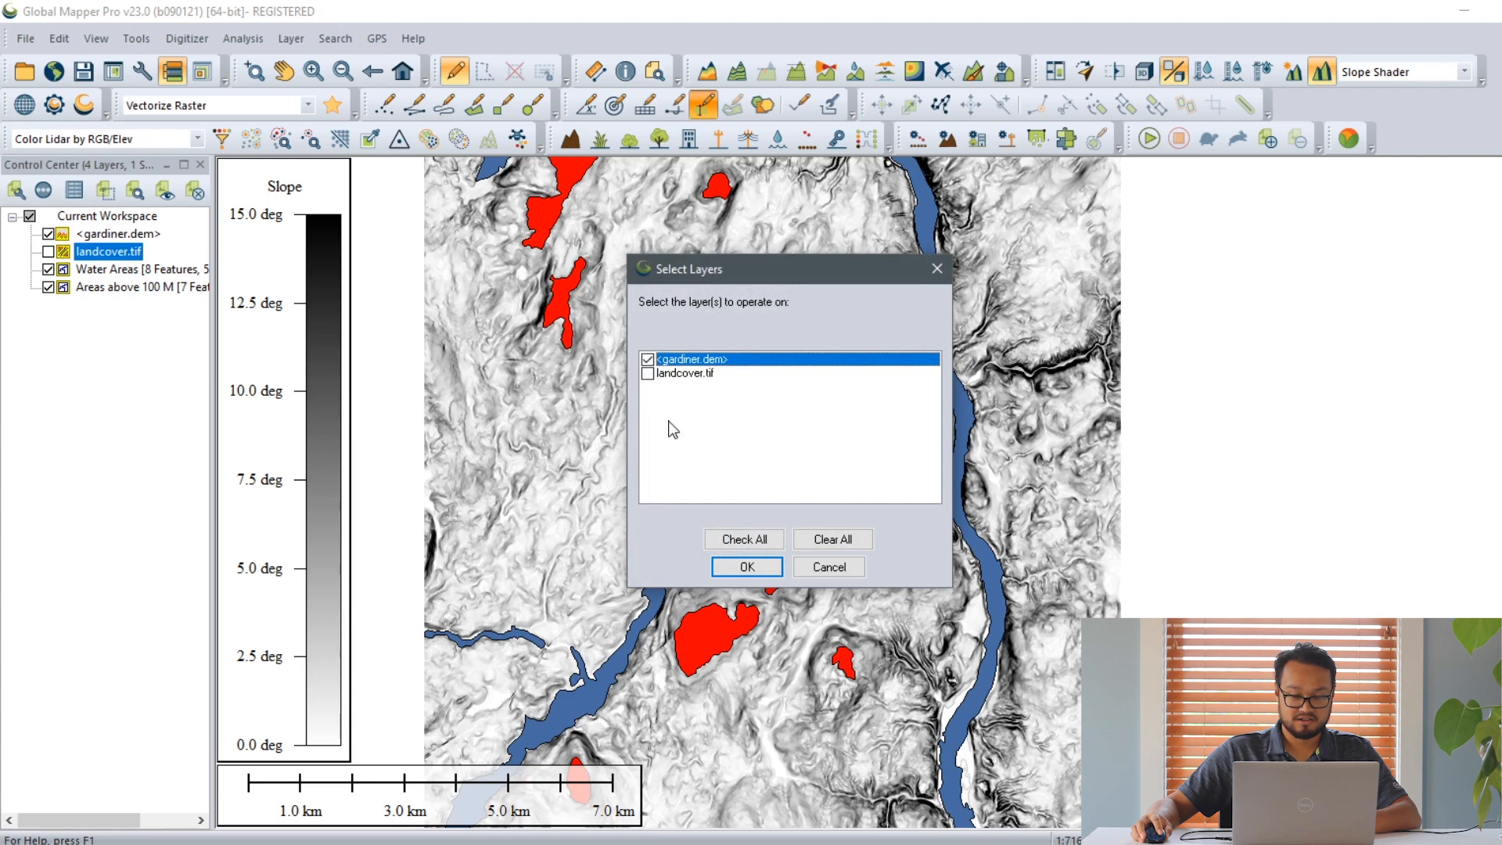
pyautogui.click(741, 566)
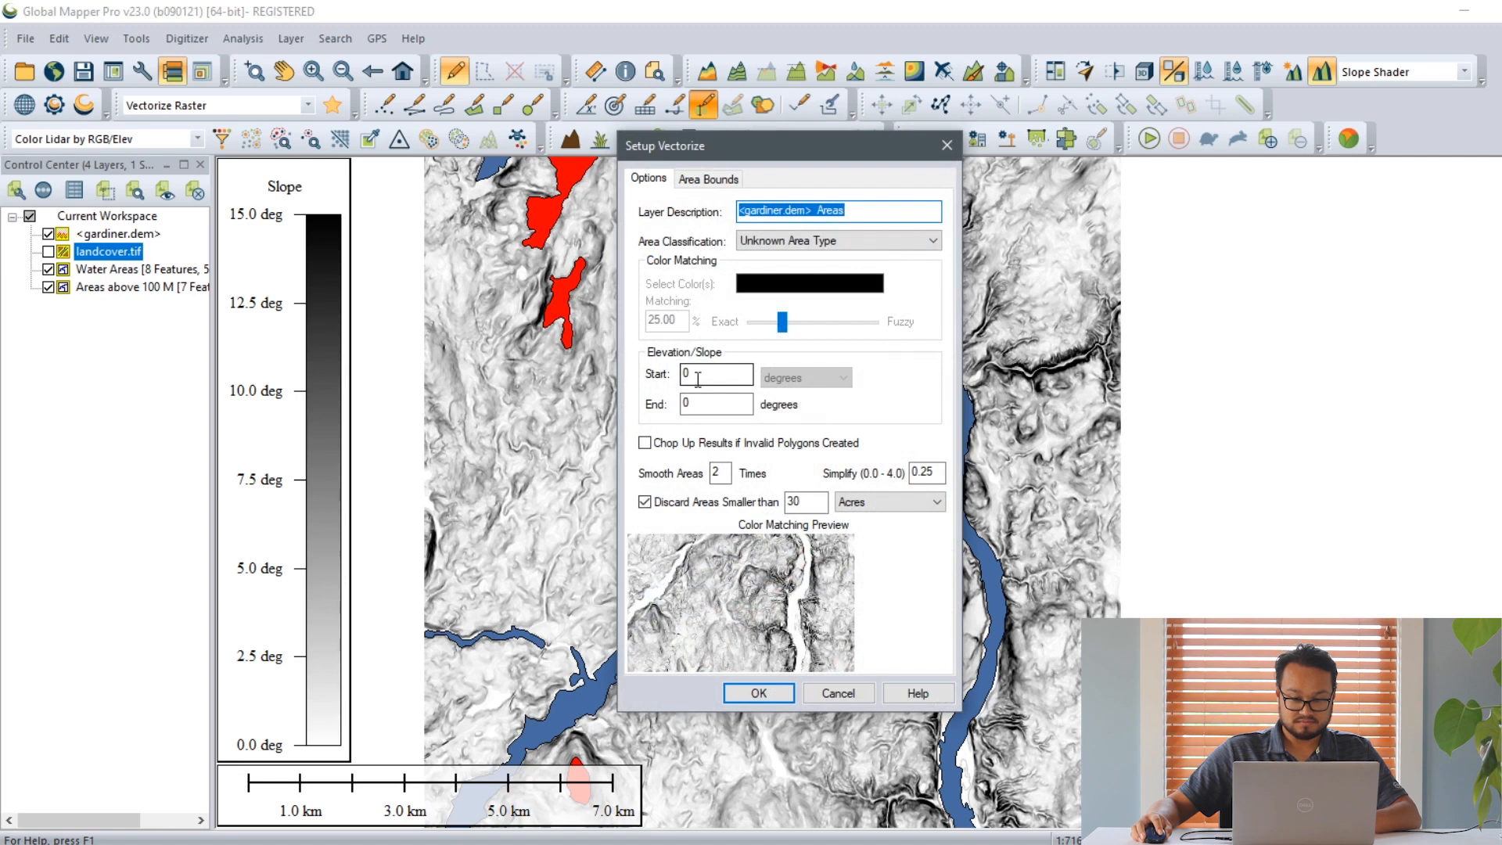
# Step: Set the slope range to 10 to 20 degrees and discard areas smaller than 10 acres
pyautogui.moveTo(698, 375); pyautogui.dragTo(678, 372)
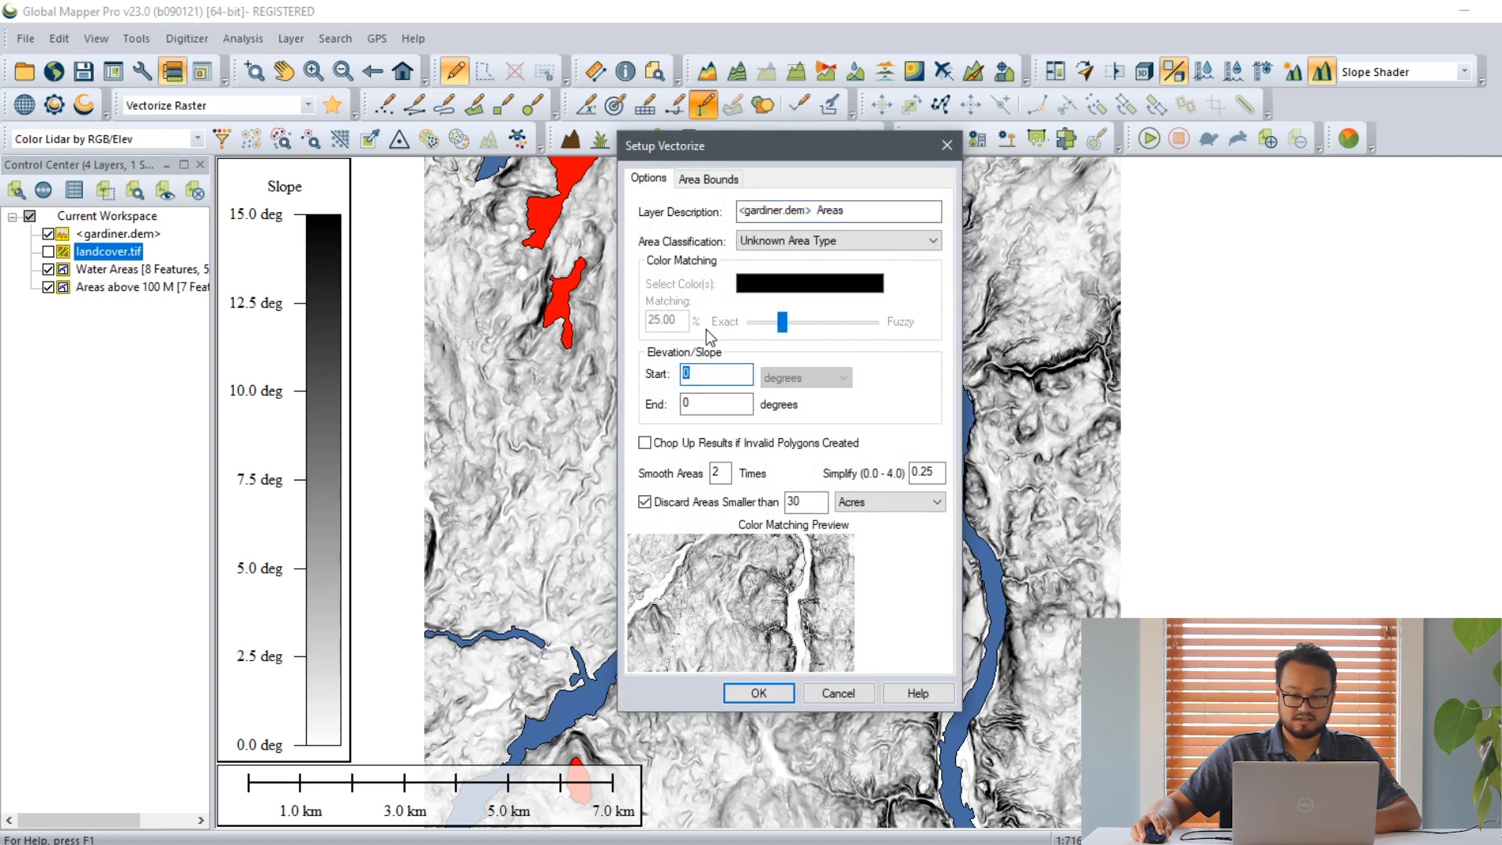
pyautogui.moveTo(689, 404); pyautogui.dragTo(661, 410)
pyautogui.write('20')
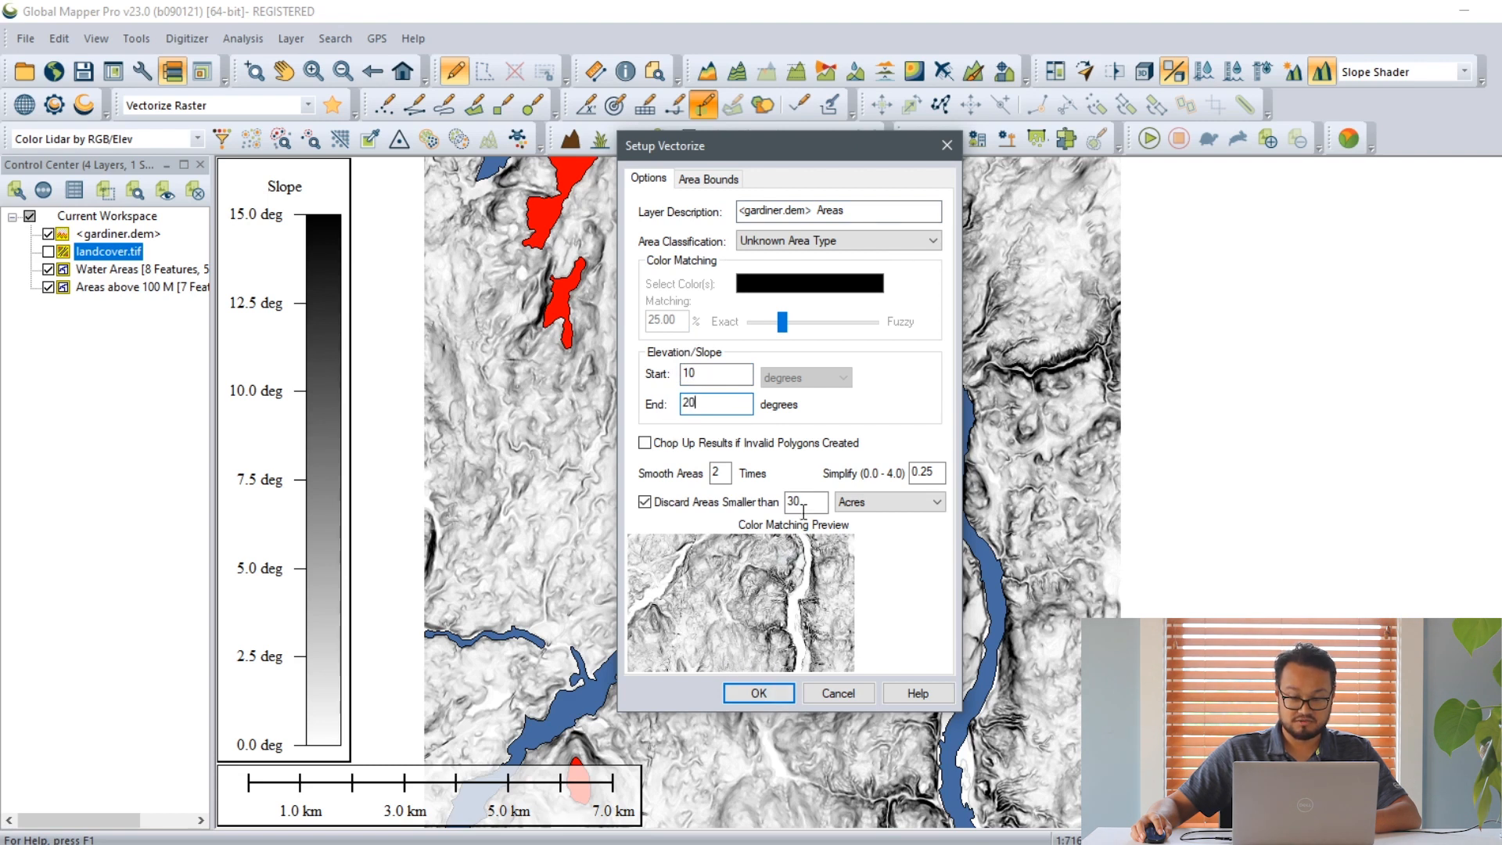
pyautogui.moveTo(802, 505); pyautogui.dragTo(787, 505)
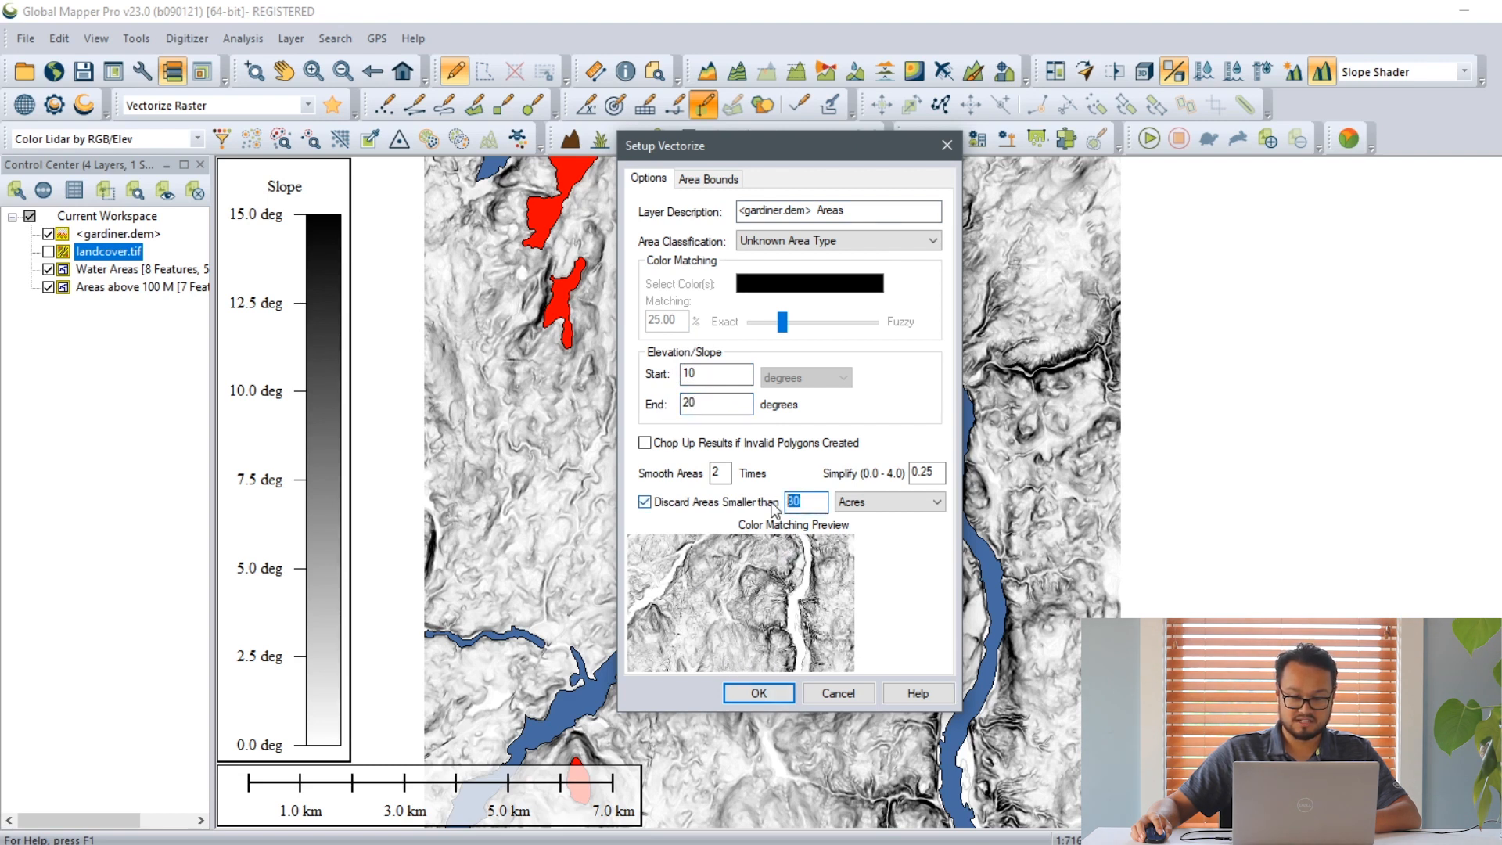
pyautogui.write('10')
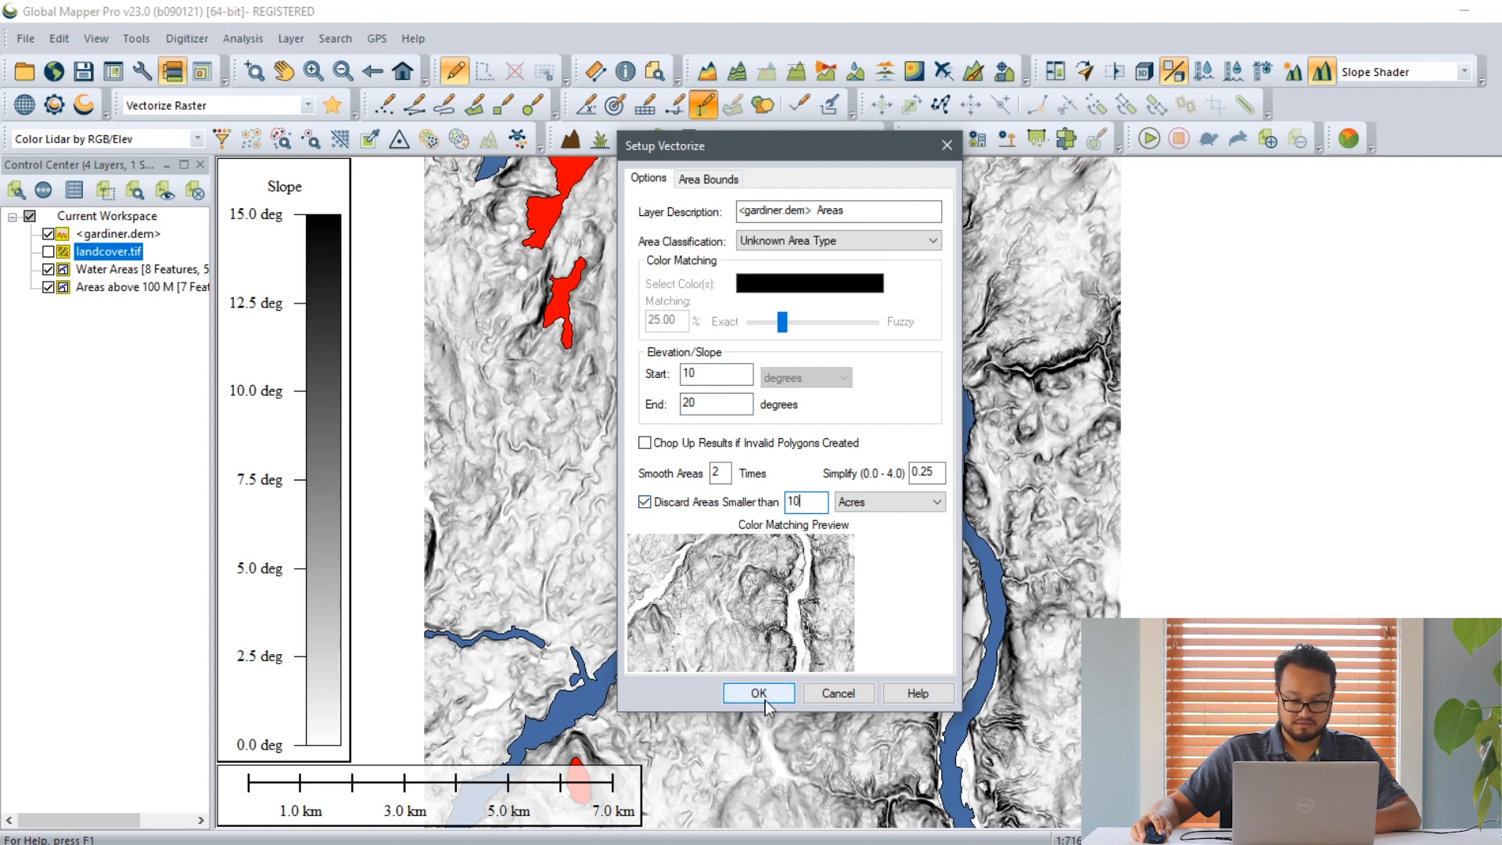
# Step: Name the output layer "Steep Slopes" and generate its area polygons
pyautogui.moveTo(847, 210); pyautogui.dragTo(650, 211)
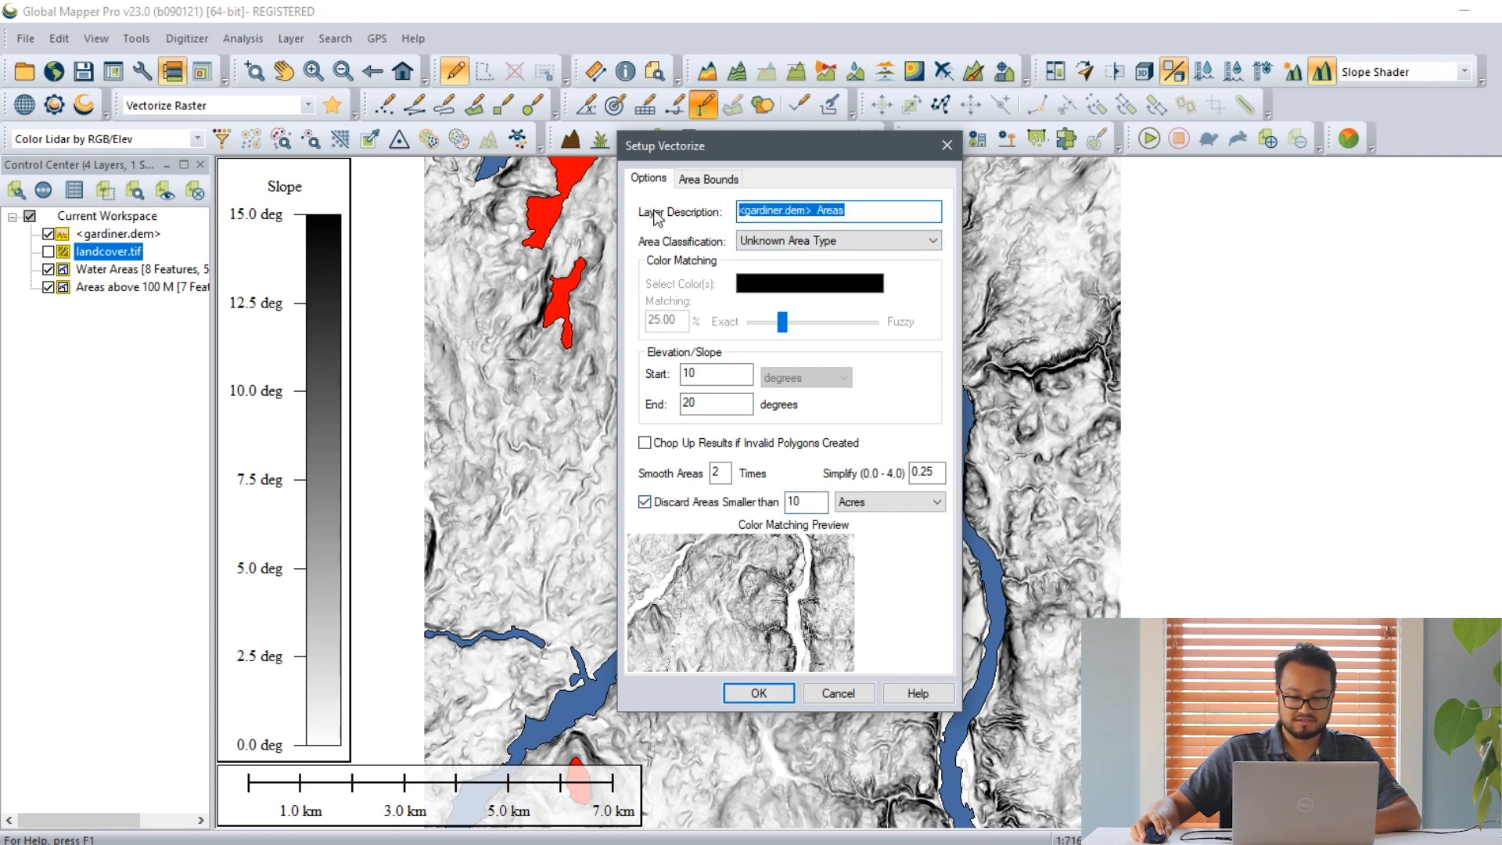
pyautogui.press('BackSpace')
pyautogui.write('Steep Slopes')
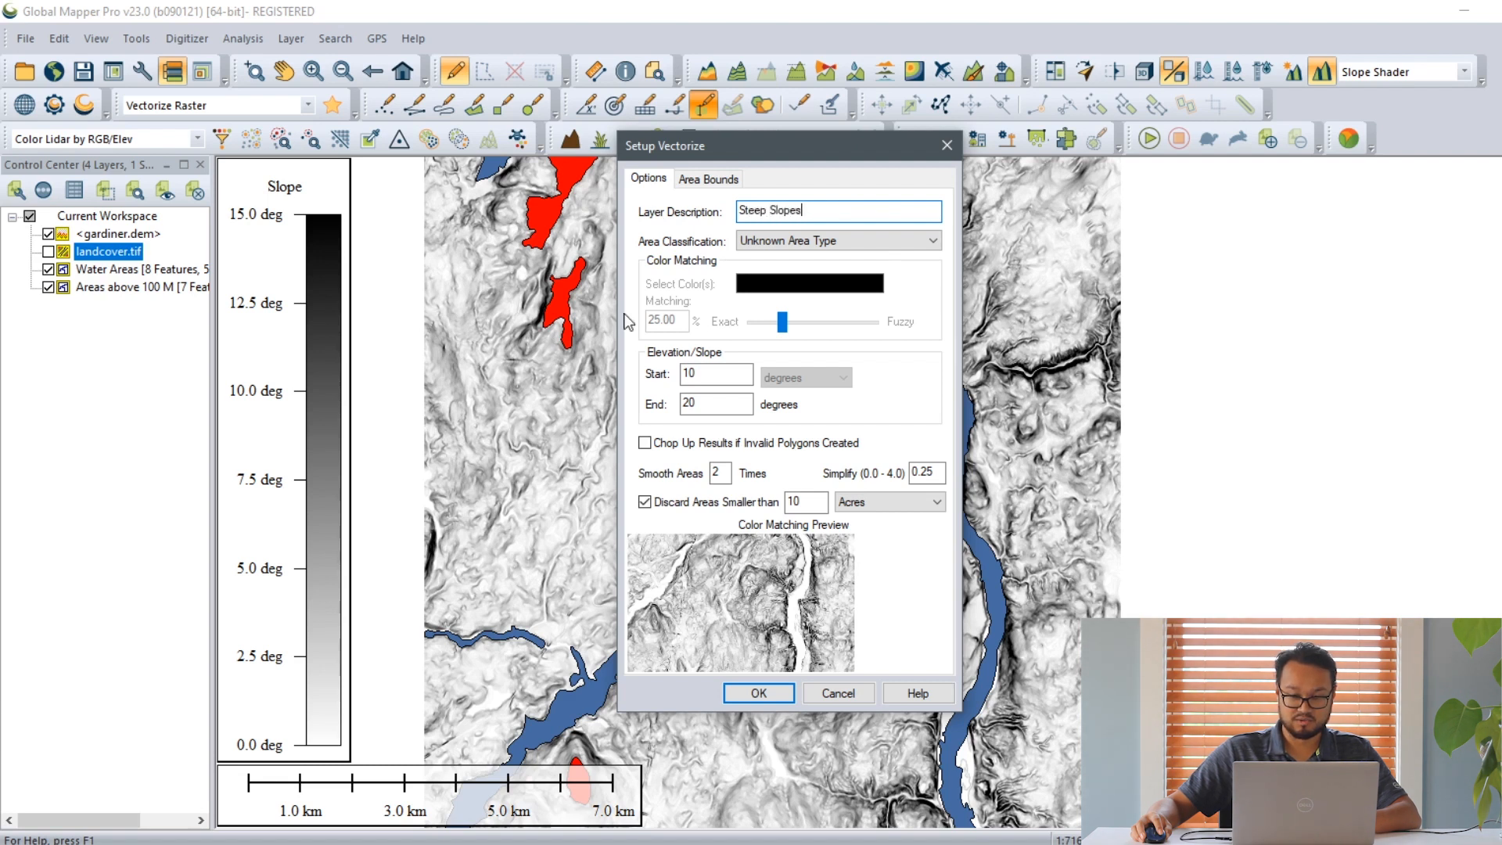
pyautogui.click(759, 693)
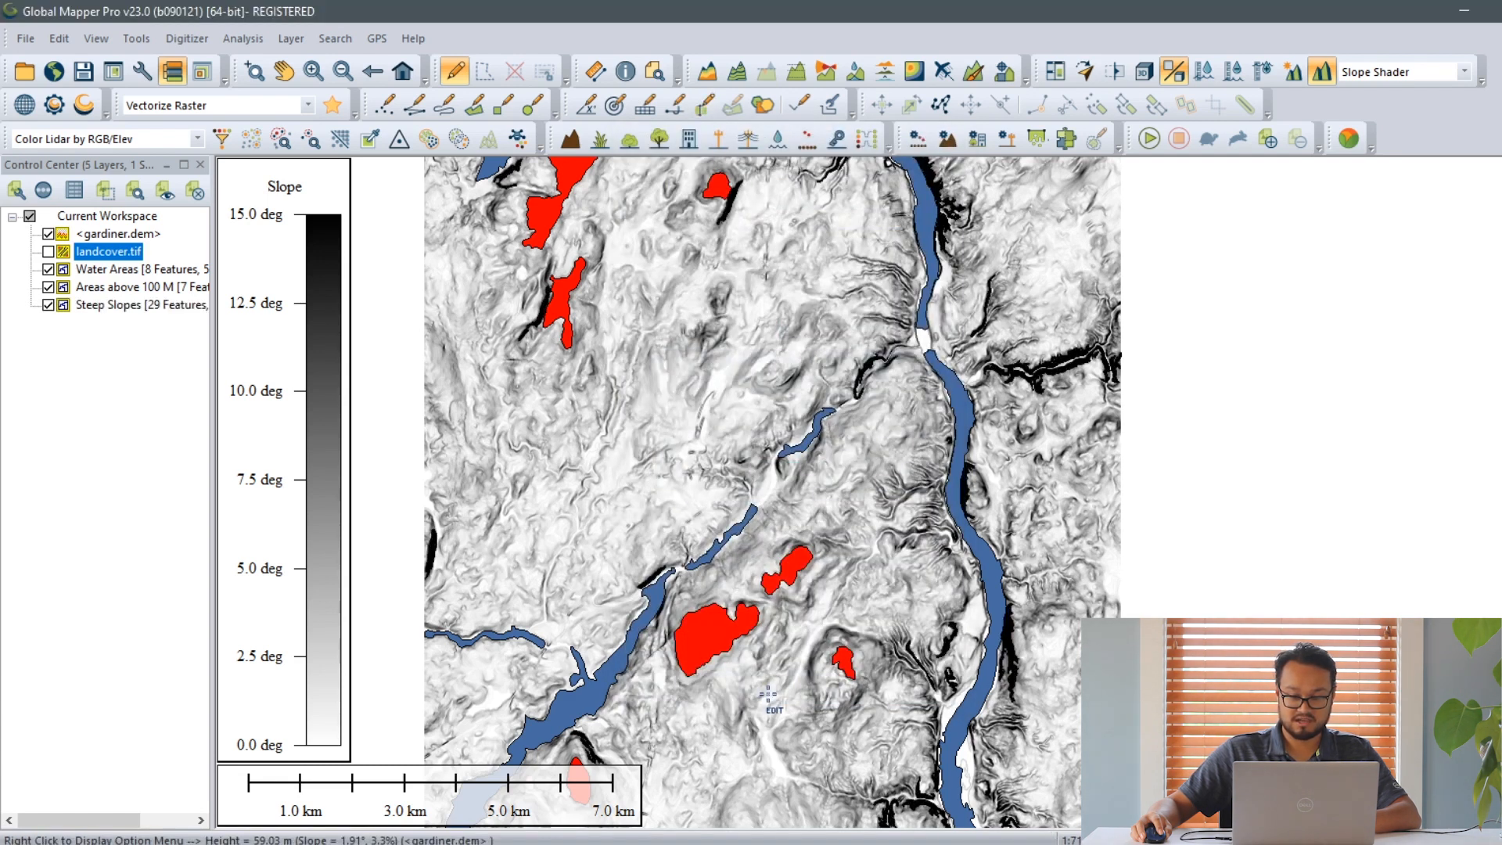
# Step: Hide the gardiner.dem layer and examine the steep slope polygons alongside the water and high-elevation areas
pyautogui.click(48, 234)
pyautogui.scroll(4, 965, 563)
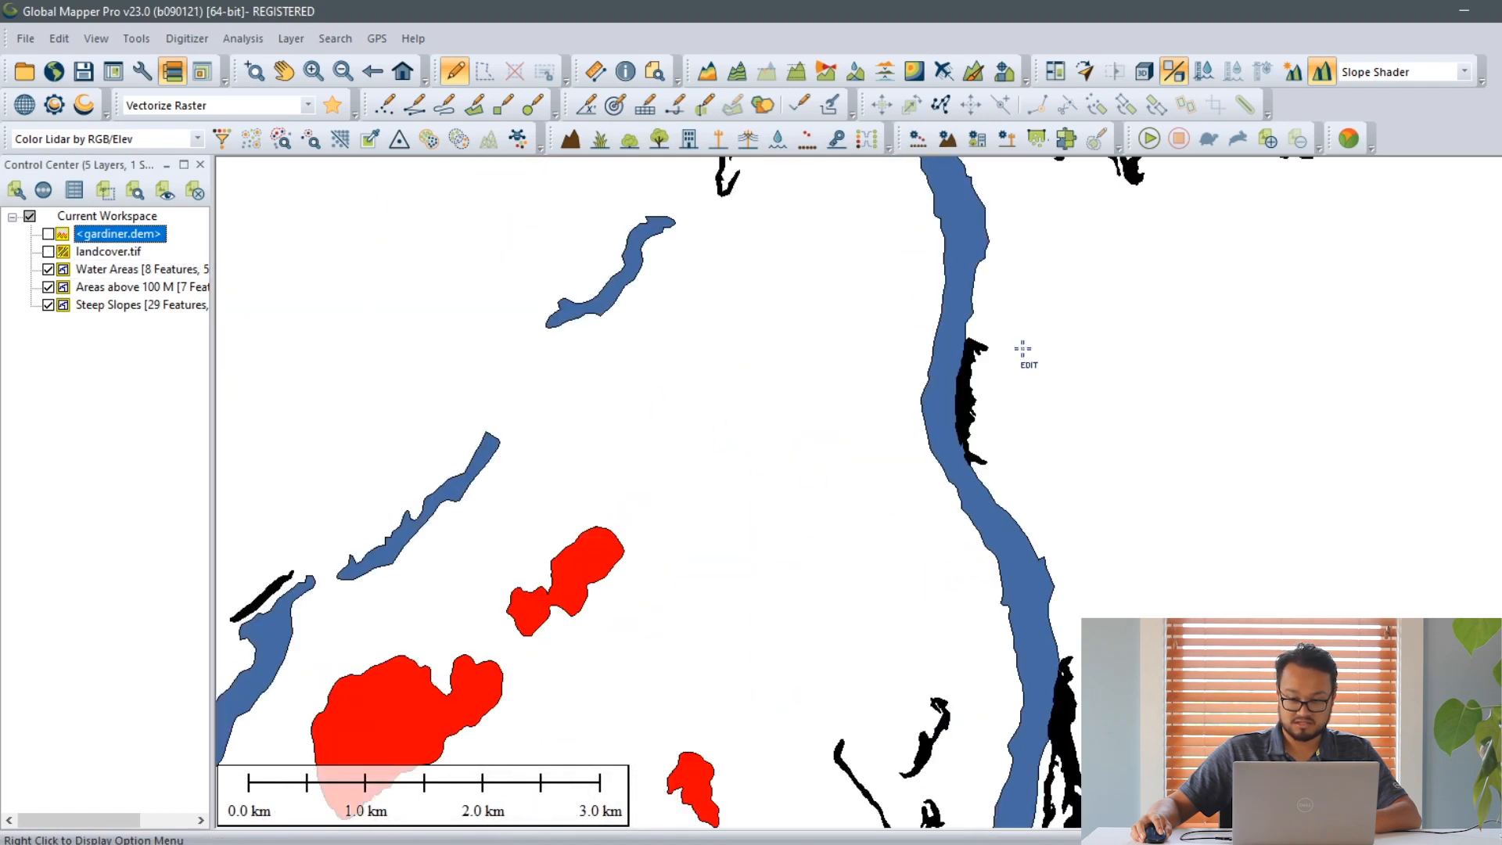
pyautogui.scroll(2, 840, 475)
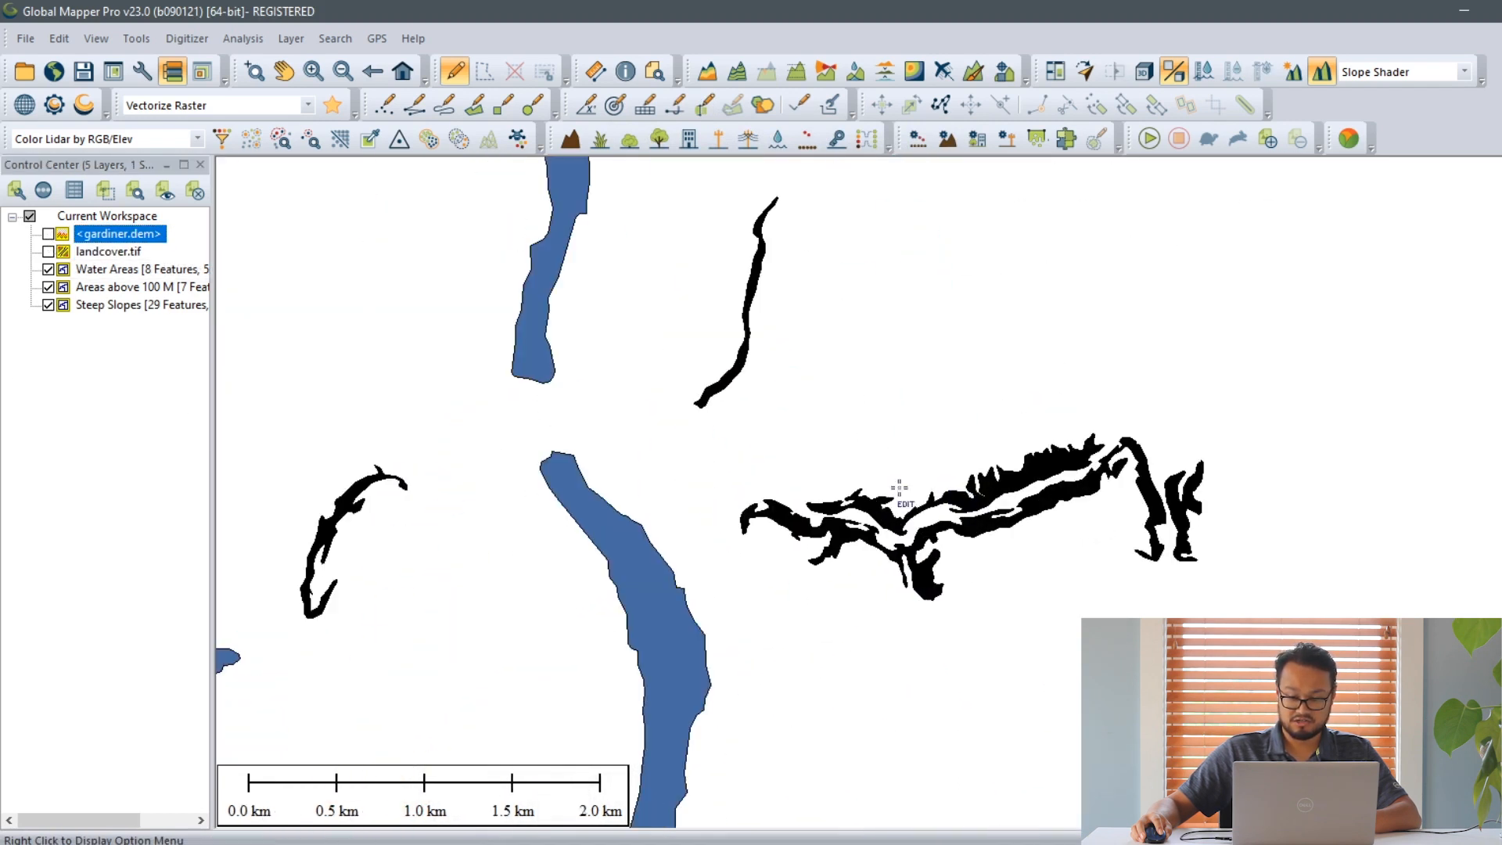
pyautogui.scroll(-3, 908, 543)
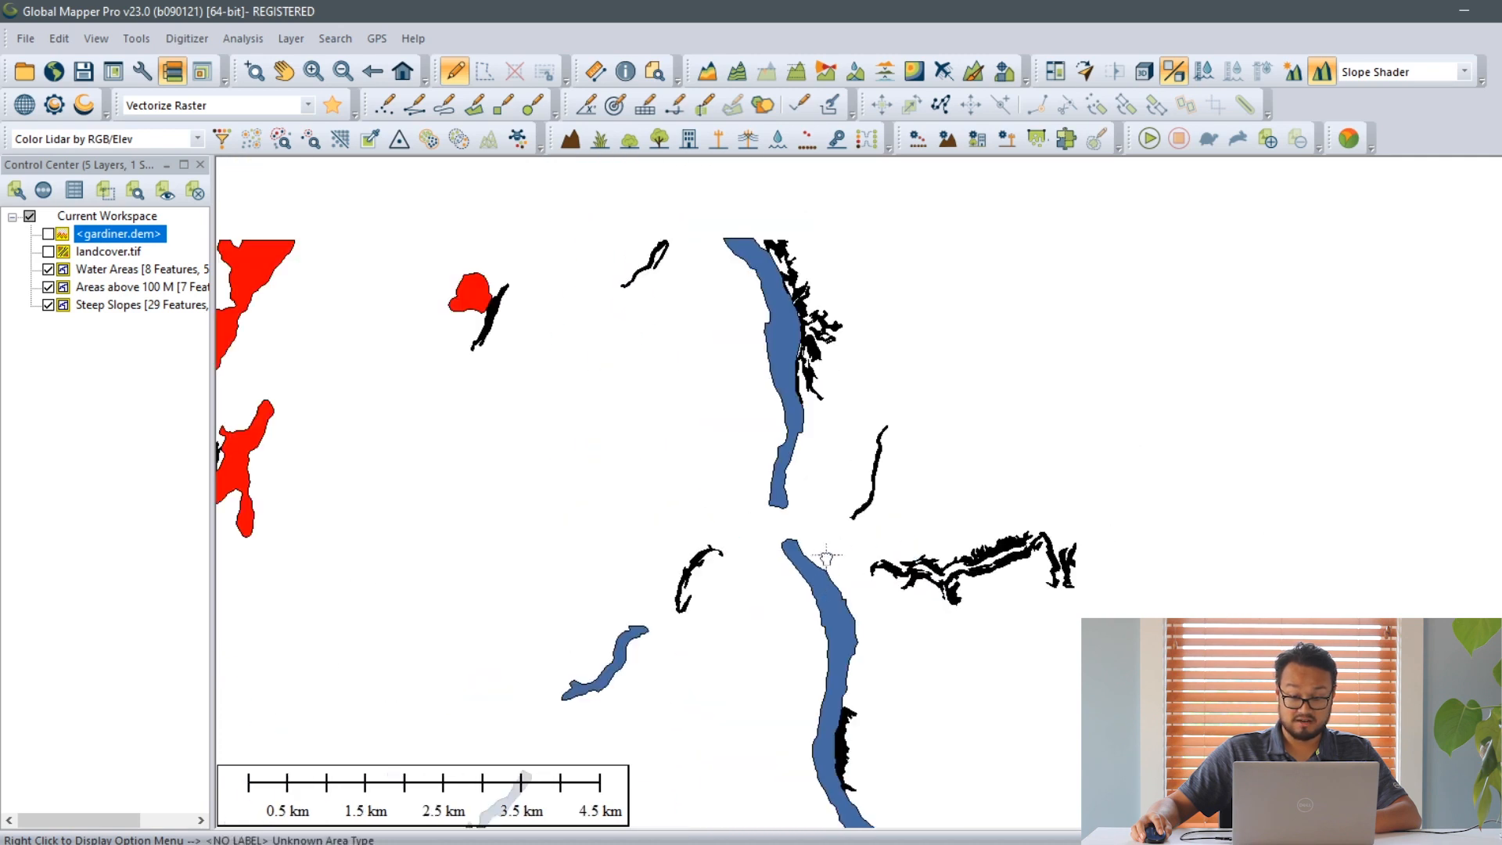
pyautogui.scroll(-3, 915, 433)
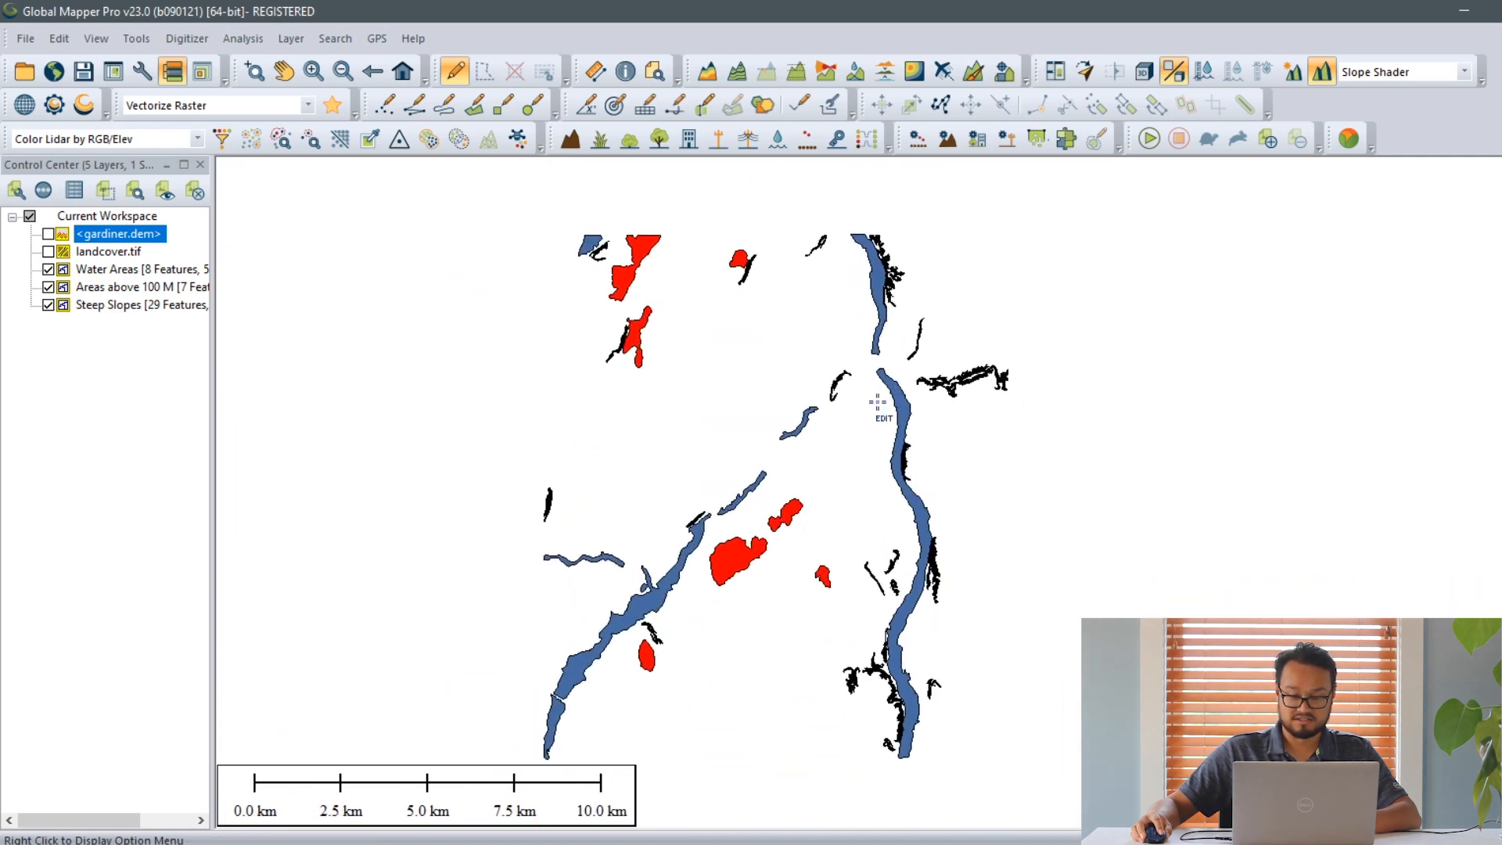
pyautogui.scroll(1, 880, 387)
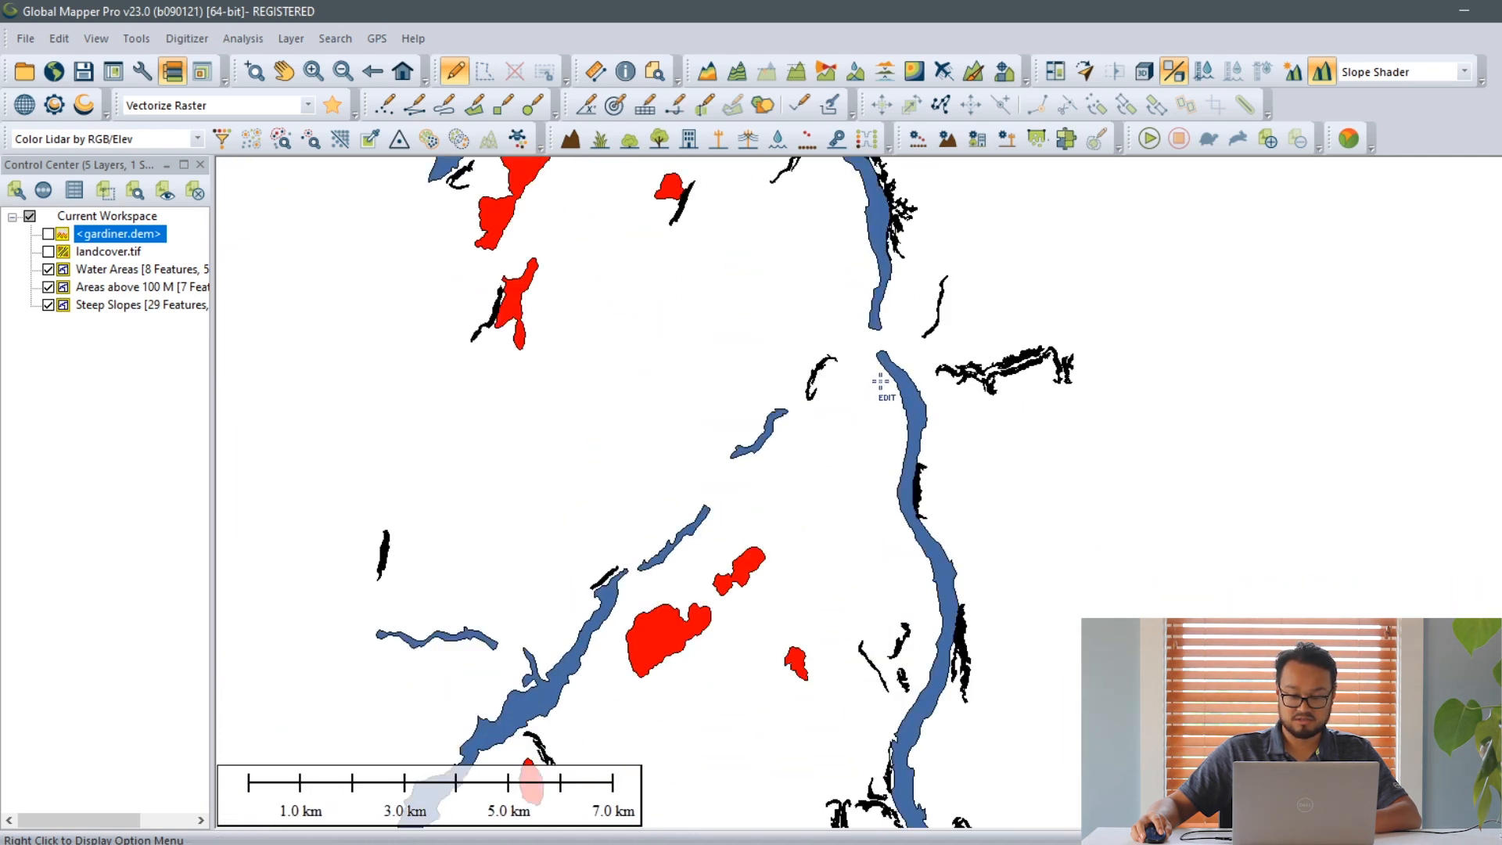
# Step: Show the gardiner.dem and landcover.tif raster layers together with the vectorized areas
pyautogui.click(48, 233)
pyautogui.click(48, 251)
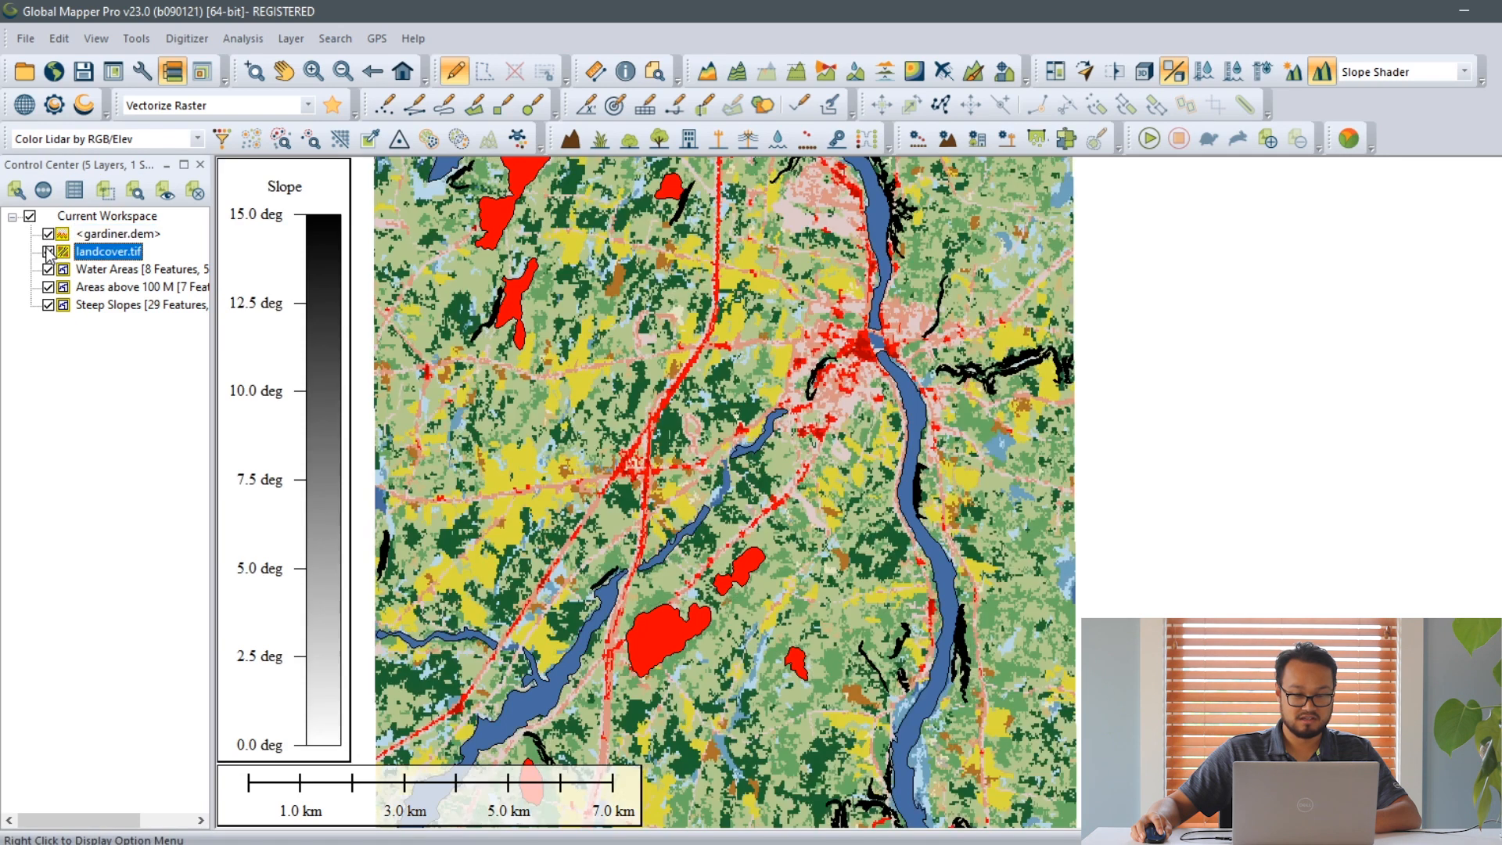